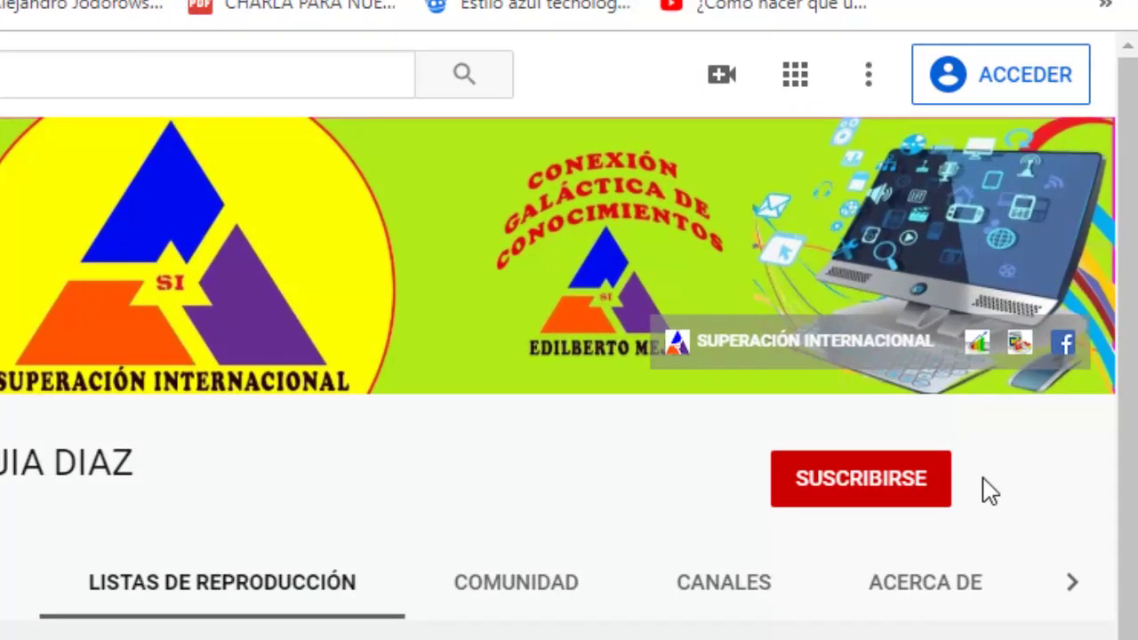
Step: Launch Excel from the desktop and start a new blank workbook, Libro1
left_click_drag(1124, 386, 1127, 453)
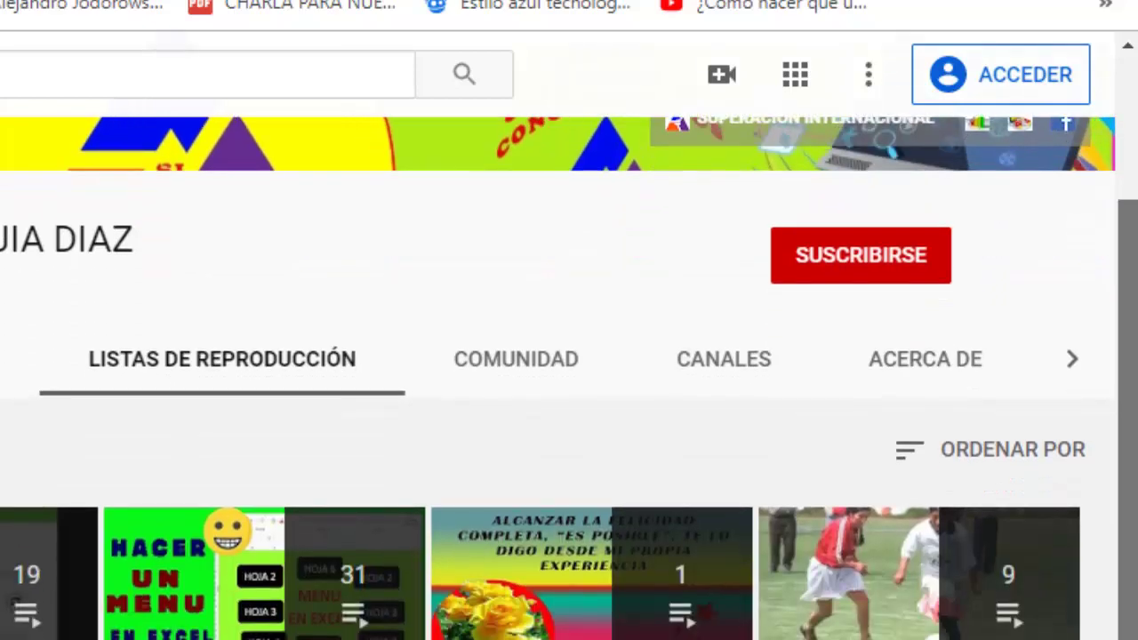
left_click_drag(1127, 455, 1128, 613)
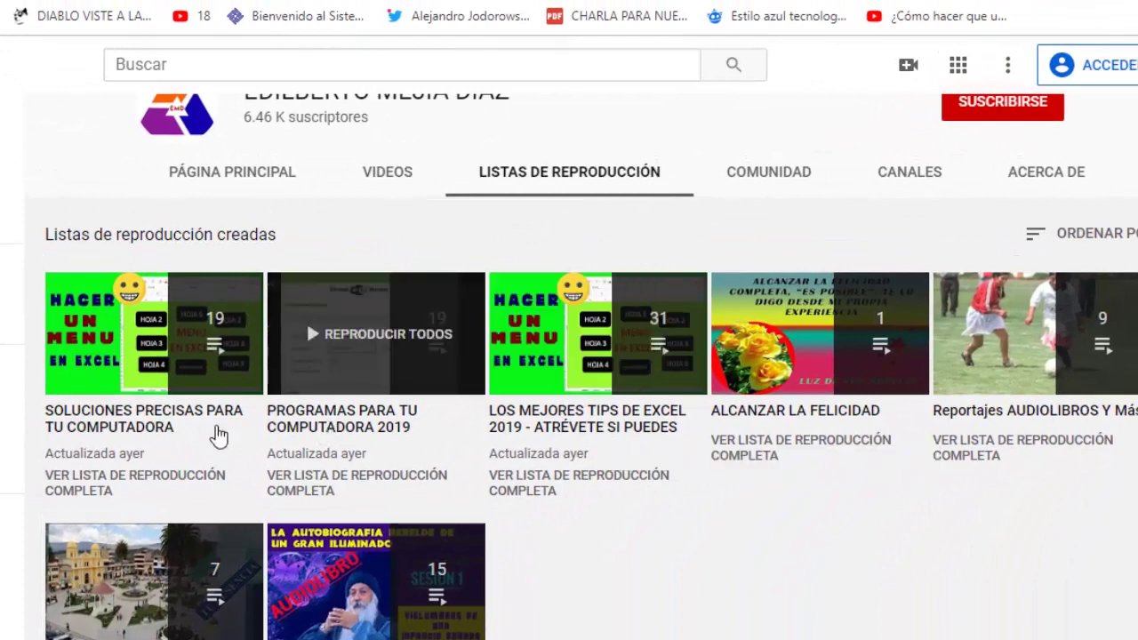
scroll(643, 589, "down", 1)
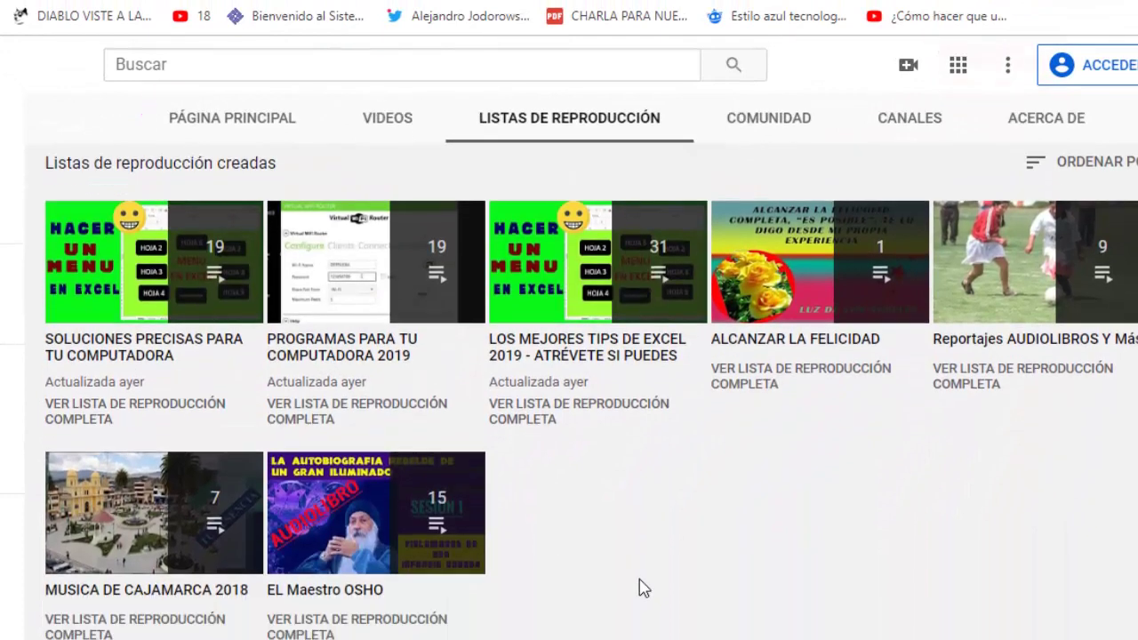
scroll(642, 589, "up", 2)
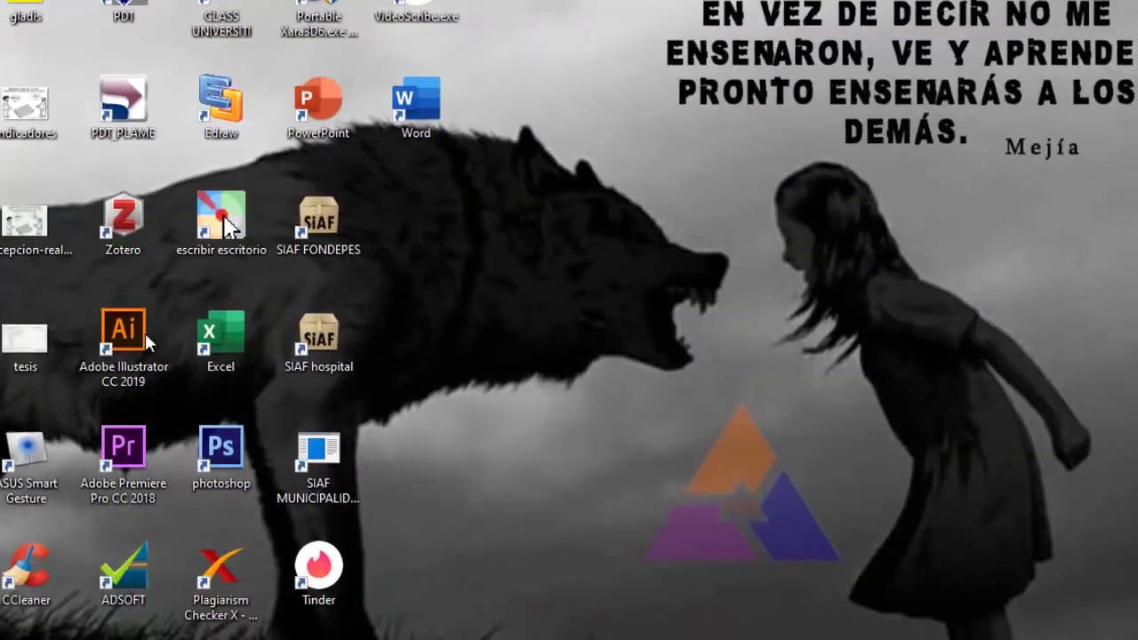
double_click(216, 341)
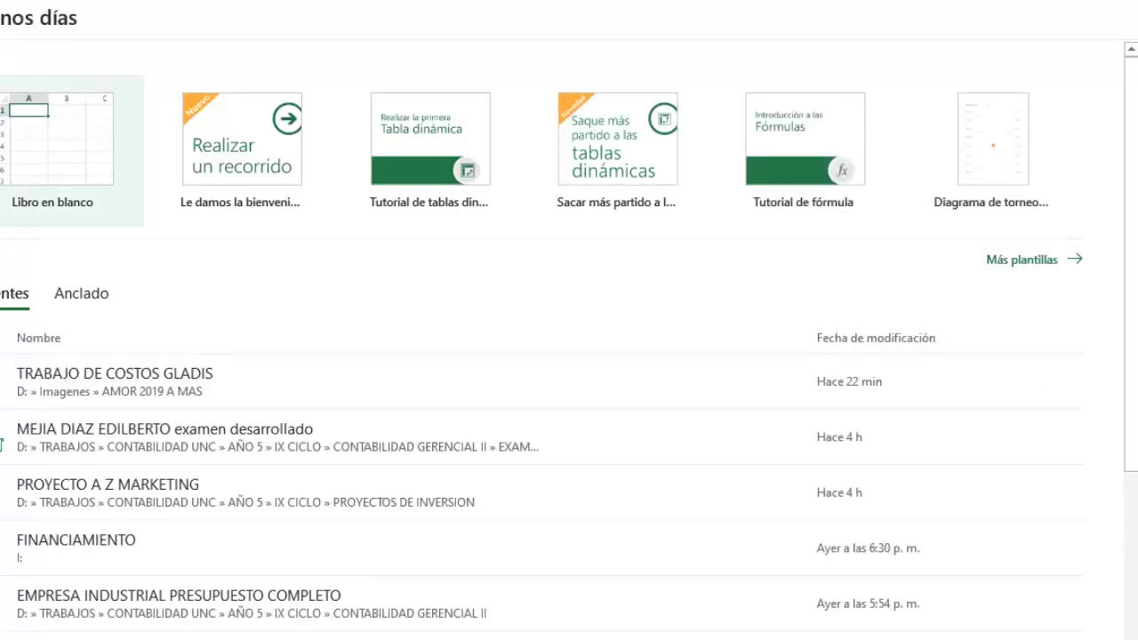
left_click(42, 135)
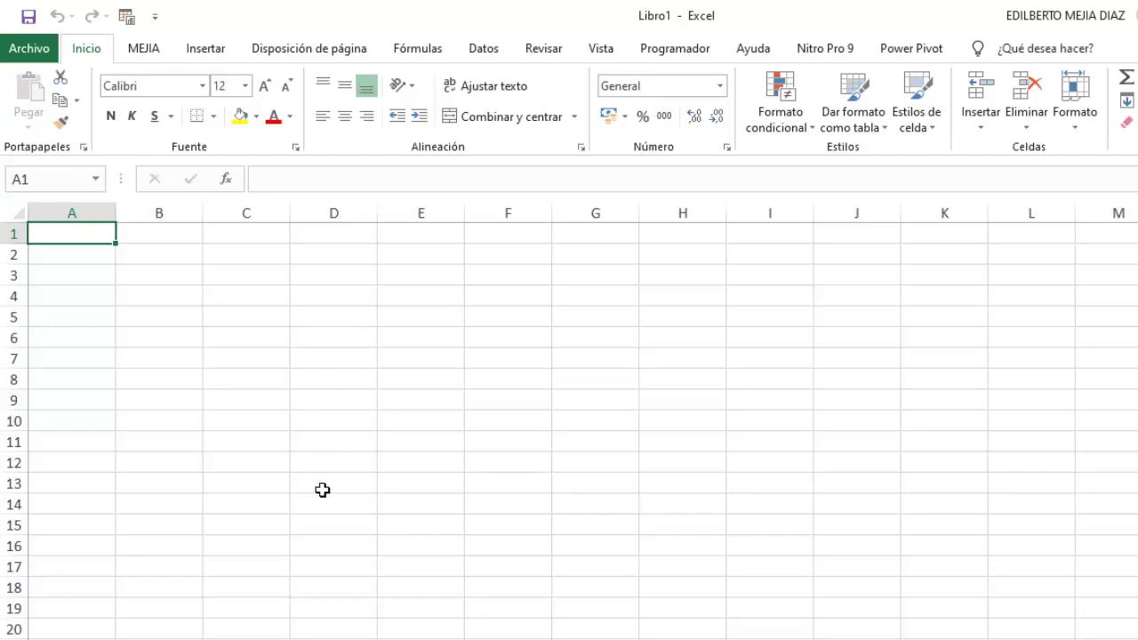
Step: Fill every cell of the sheet with solid red
left_click(18, 214)
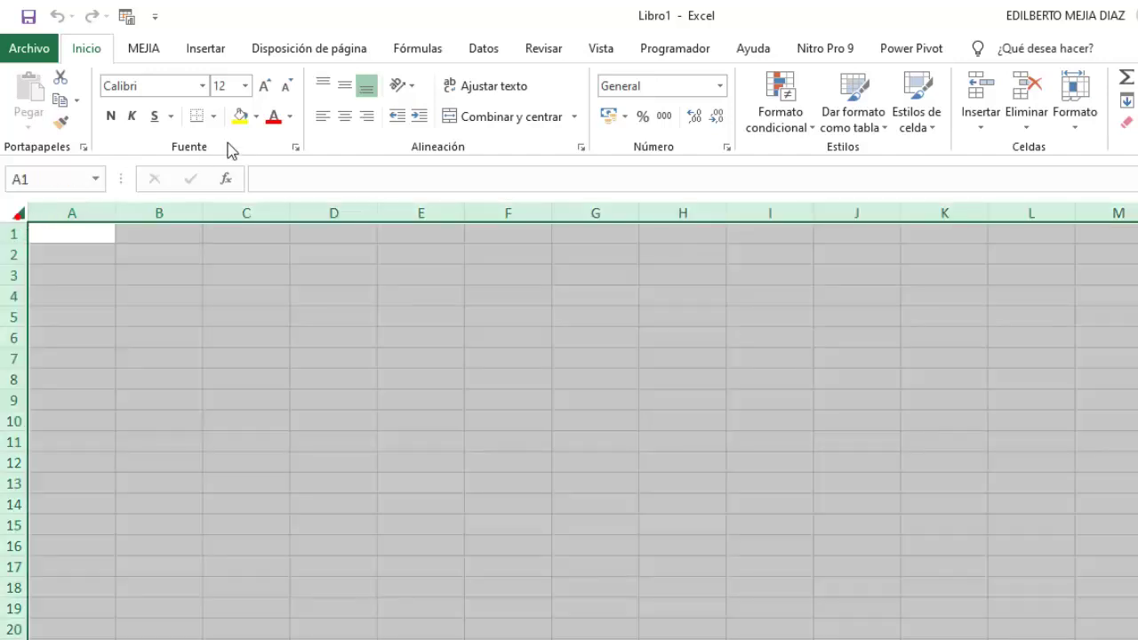
left_click(256, 117)
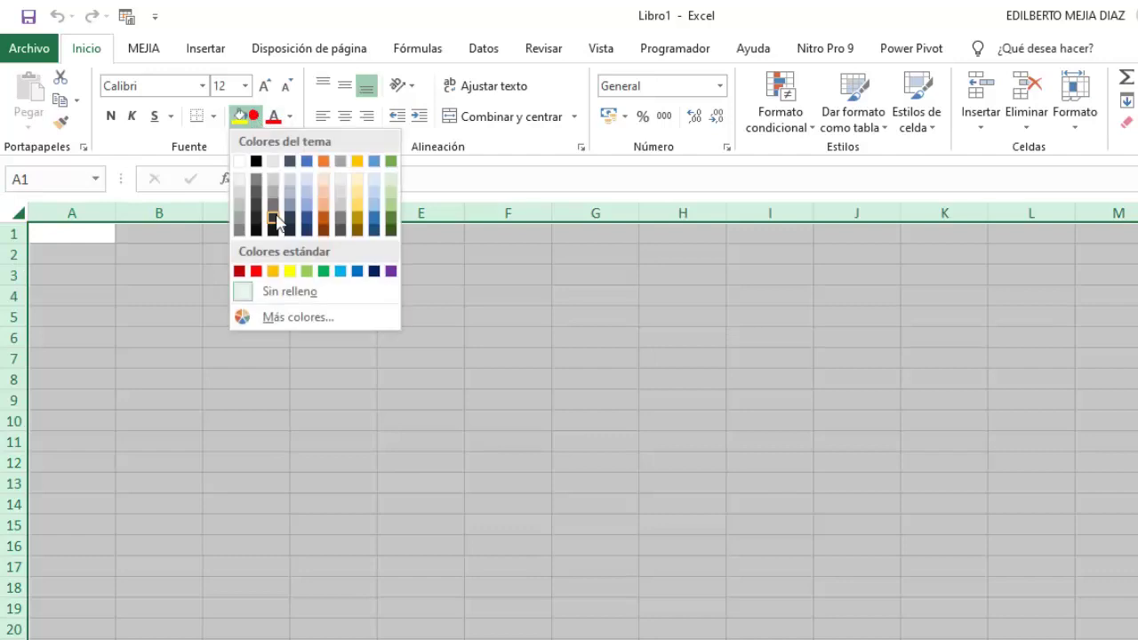
left_click(271, 268)
left_click(302, 418)
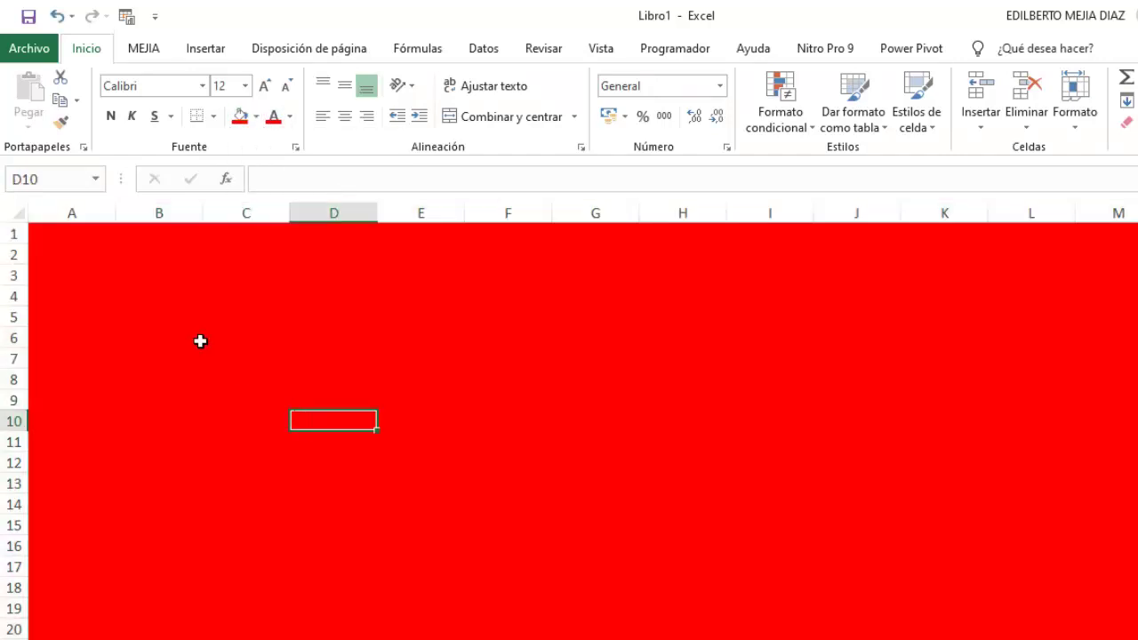
Step: Begin typing the NOMBRE label in cell B2
left_click(168, 277)
left_click(158, 260)
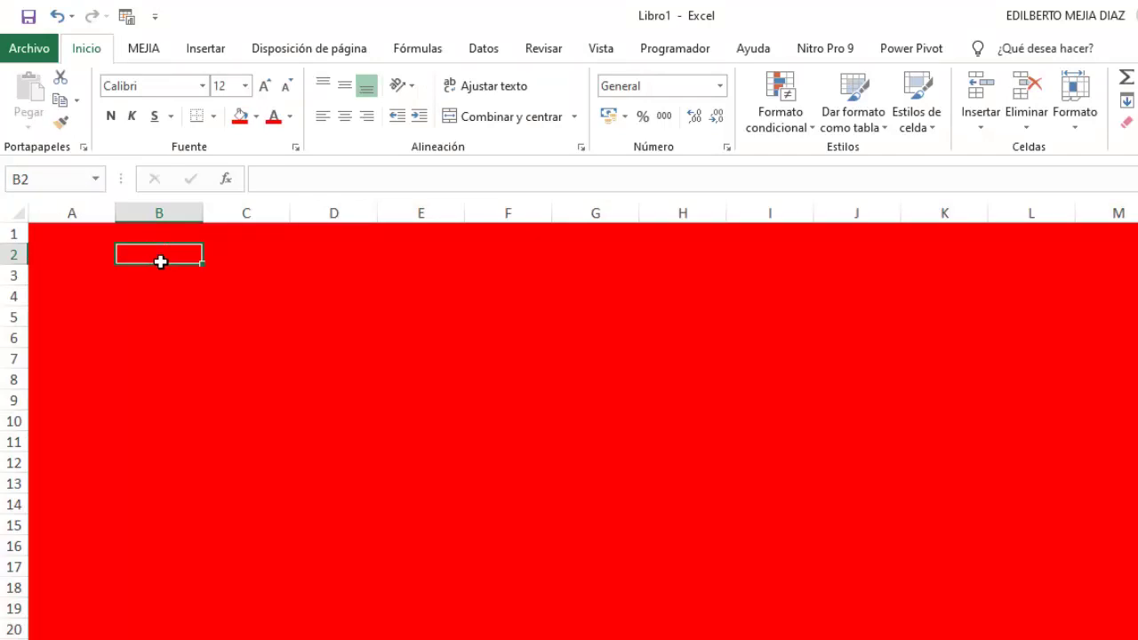
type("NOMBRE")
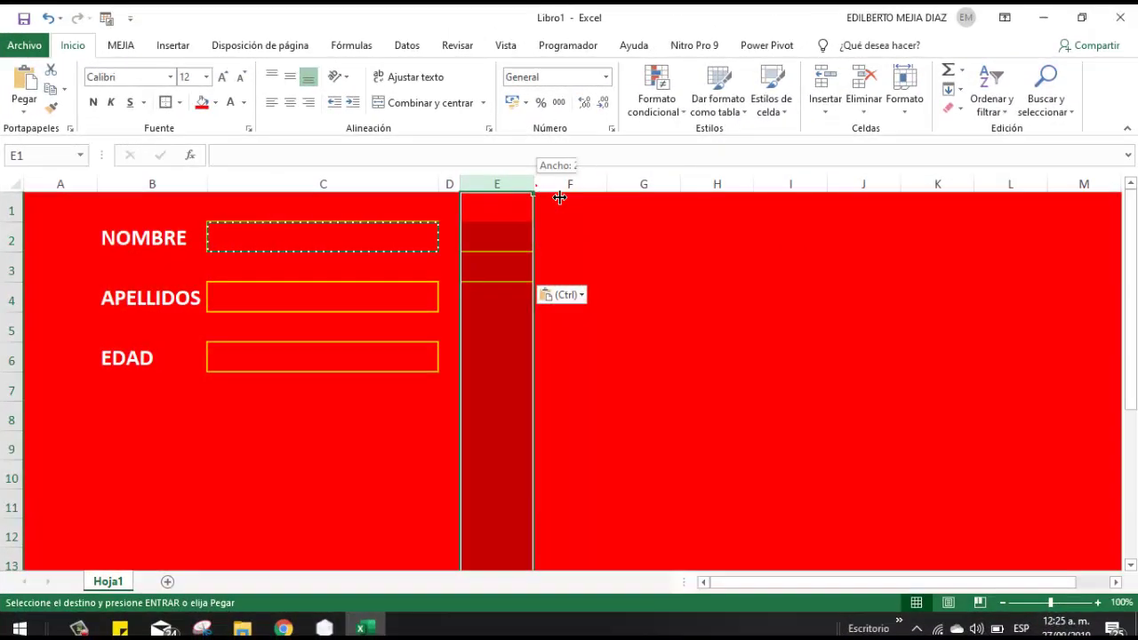
Step: Widen column E and paste the yellow-bordered input style into cell E3
mouse_move(559, 193)
left_mouse_down()
mouse_move(689, 214)
mouse_move(730, 205)
left_mouse_up()
left_click(599, 274)
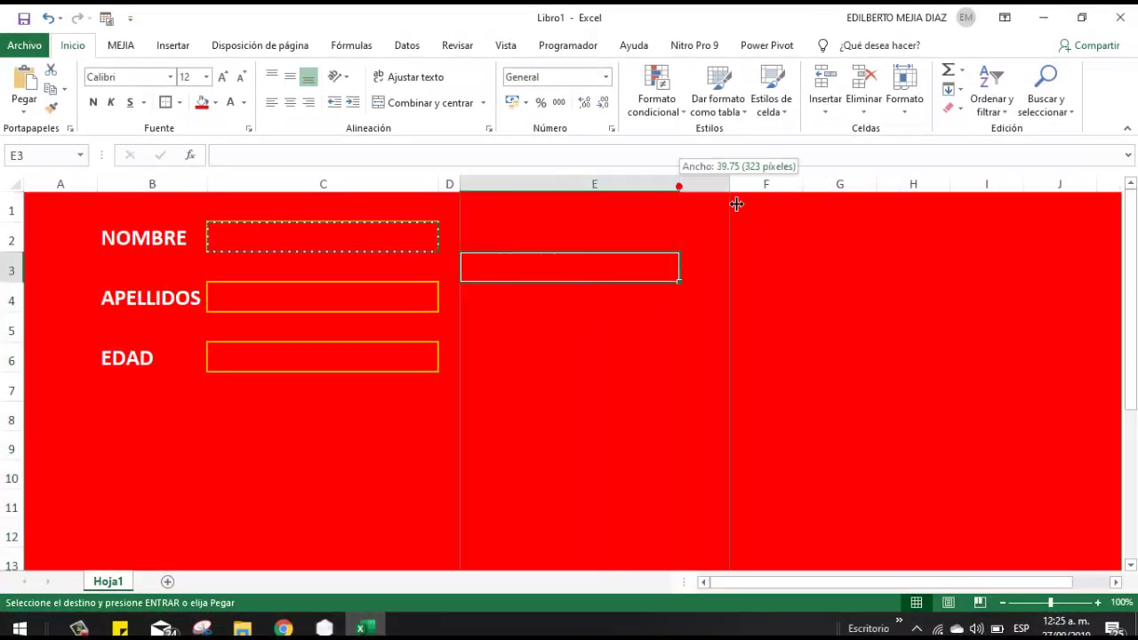
left_click(726, 351)
left_click(571, 267)
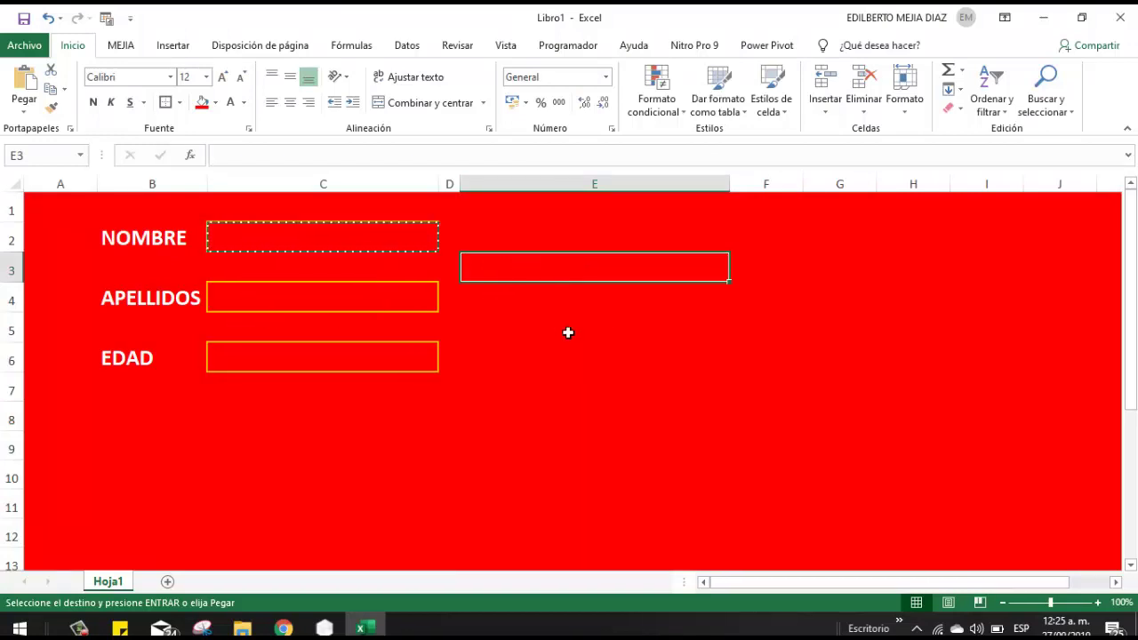
key("ctrl+v")
left_click(661, 347)
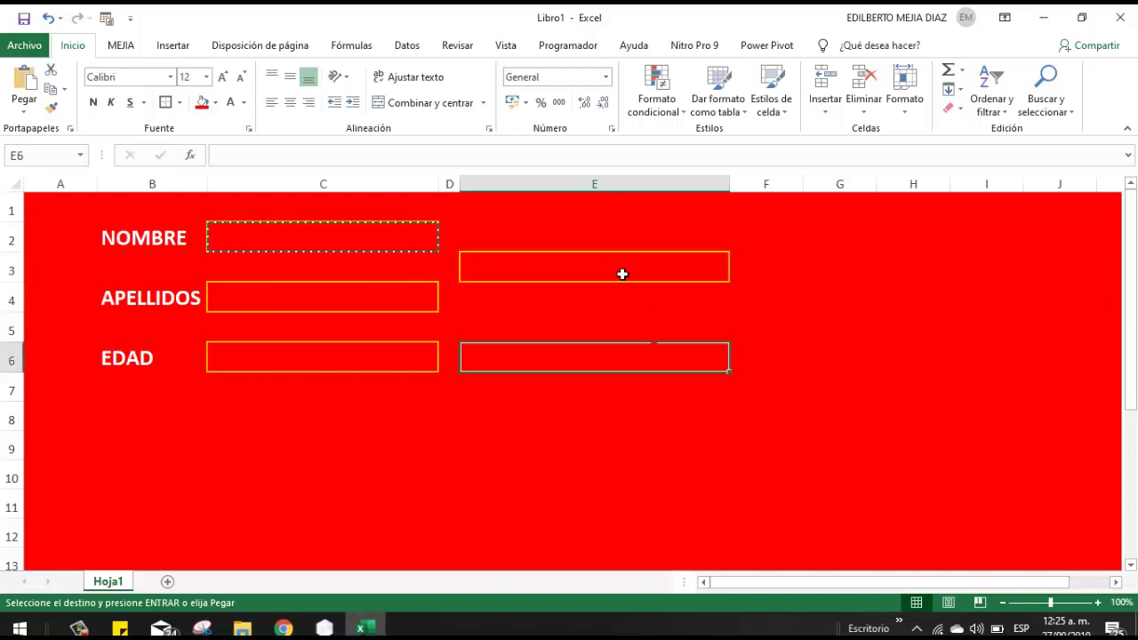
left_click(622, 274)
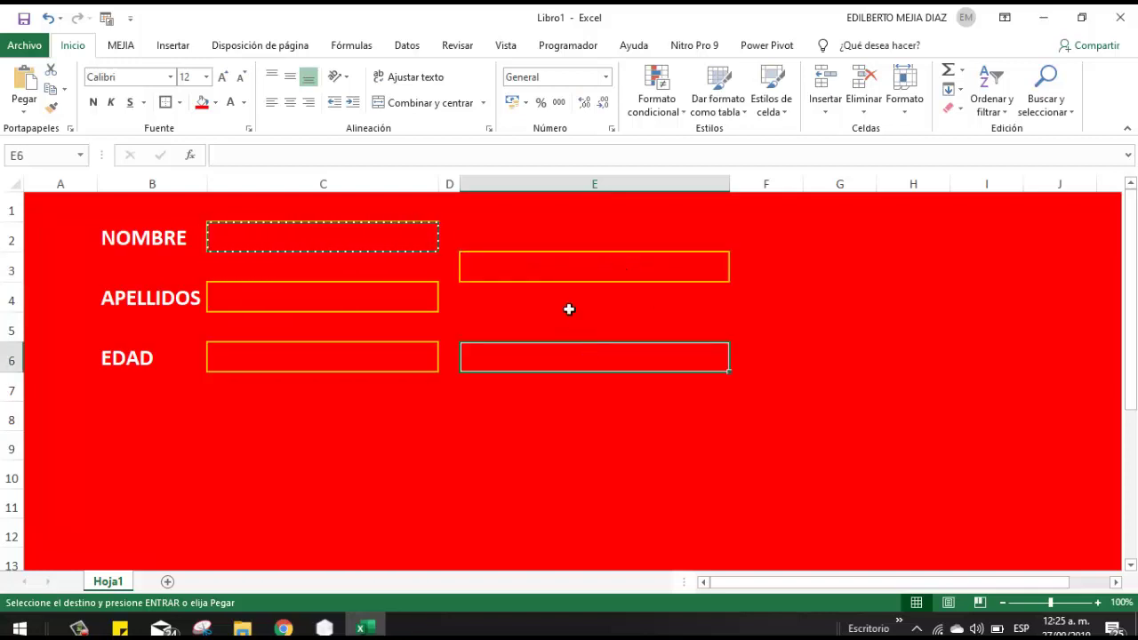
Step: Enter =CONCATENAR(C4," ",C2) in E3 to join APELLIDOS and NOMBRE with a space
type("=CONT")
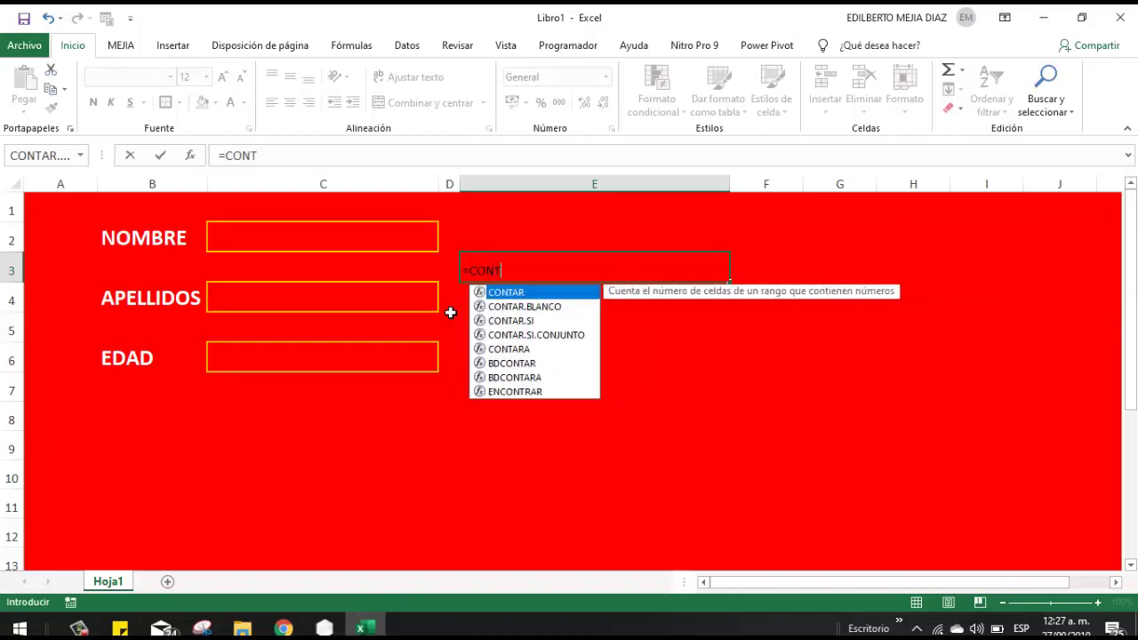
type("A")
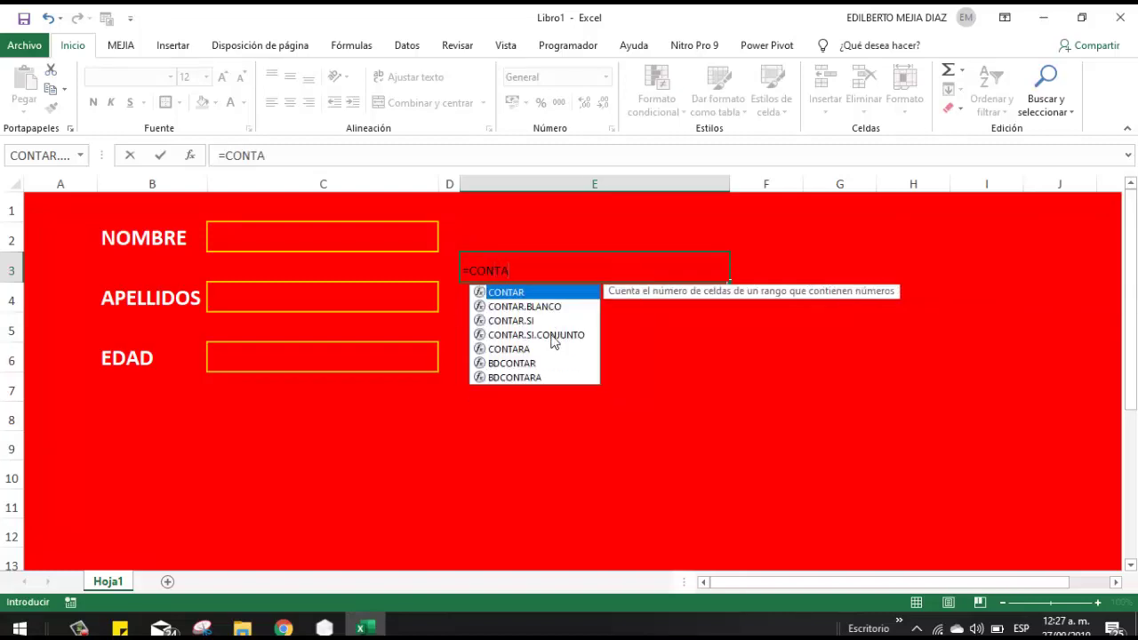
key("BackSpace")
key("BackSpace")
type("C")
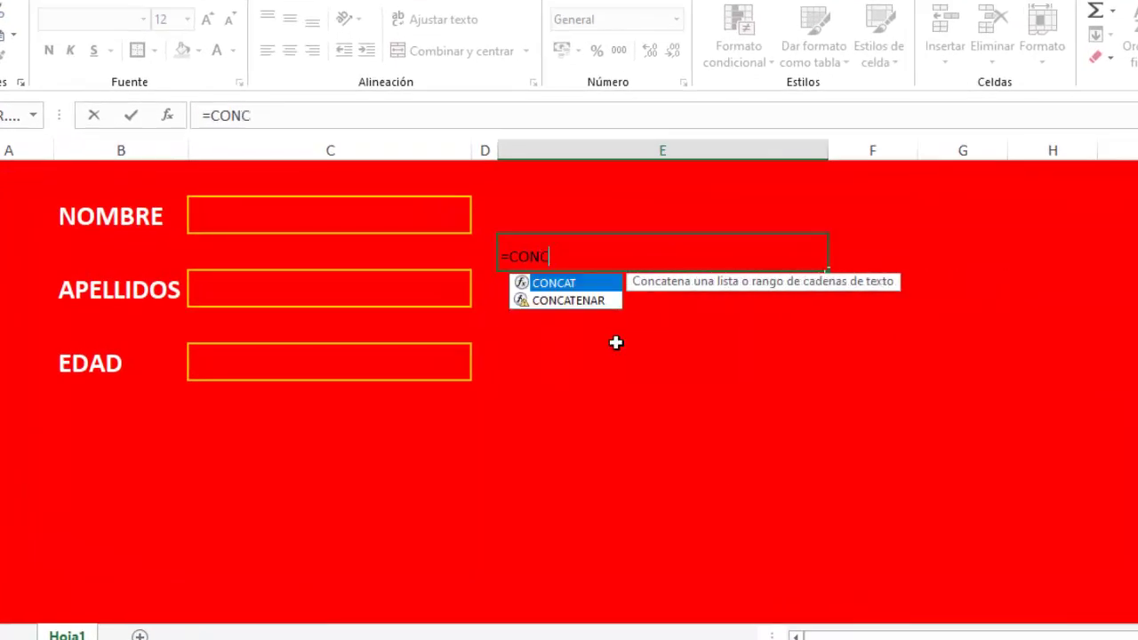
double_click(590, 302)
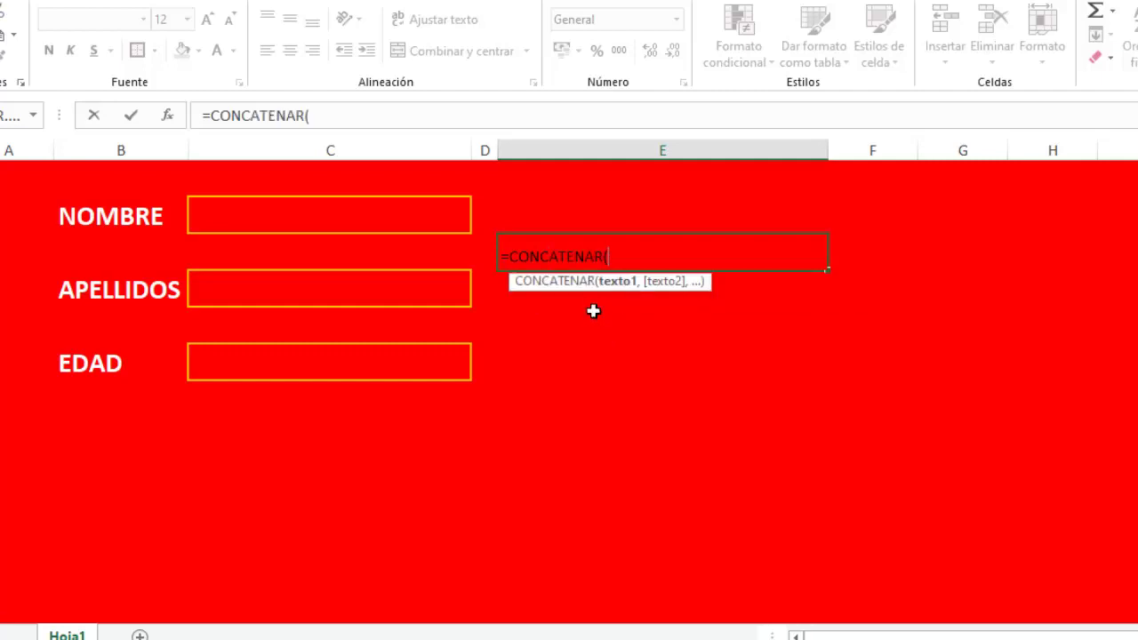
left_click(396, 290)
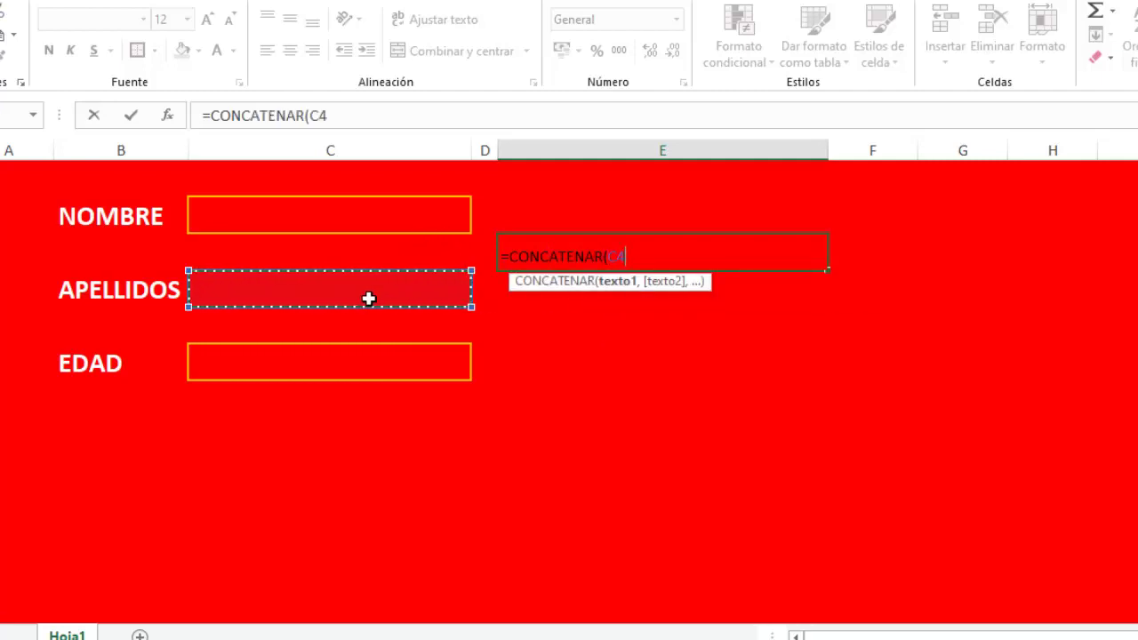
type(",\" \"")
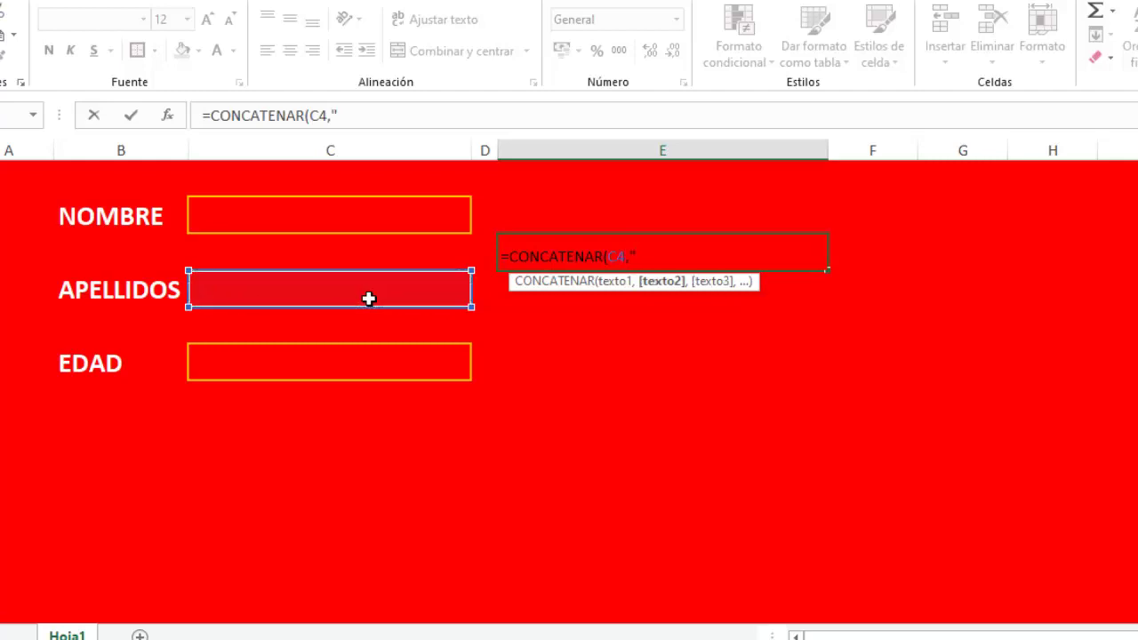
type(",")
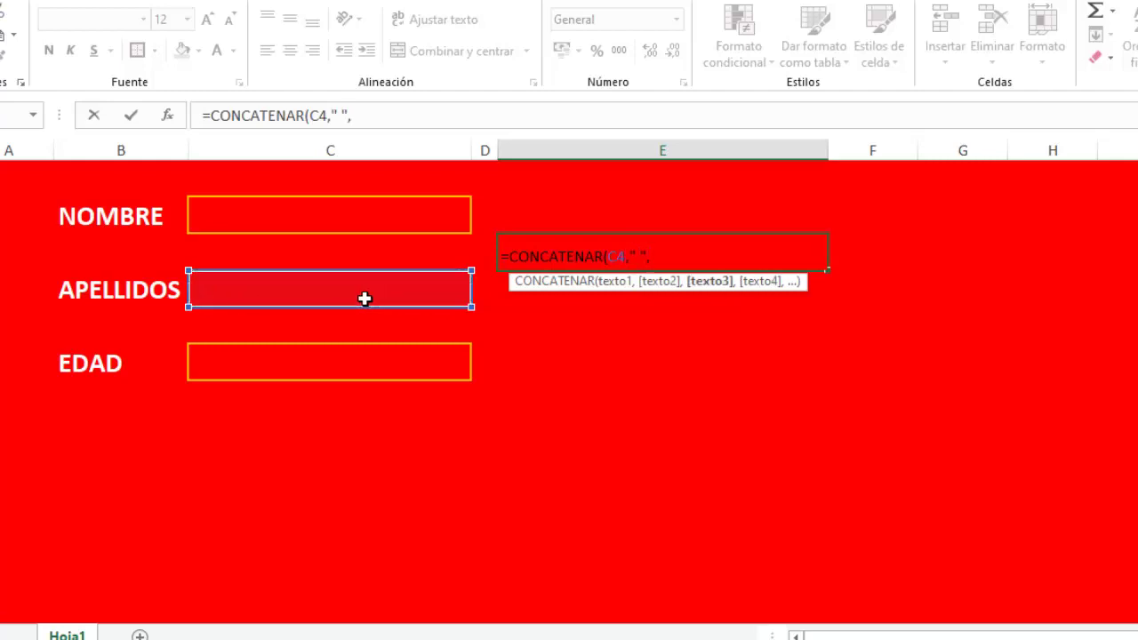
left_click(316, 218)
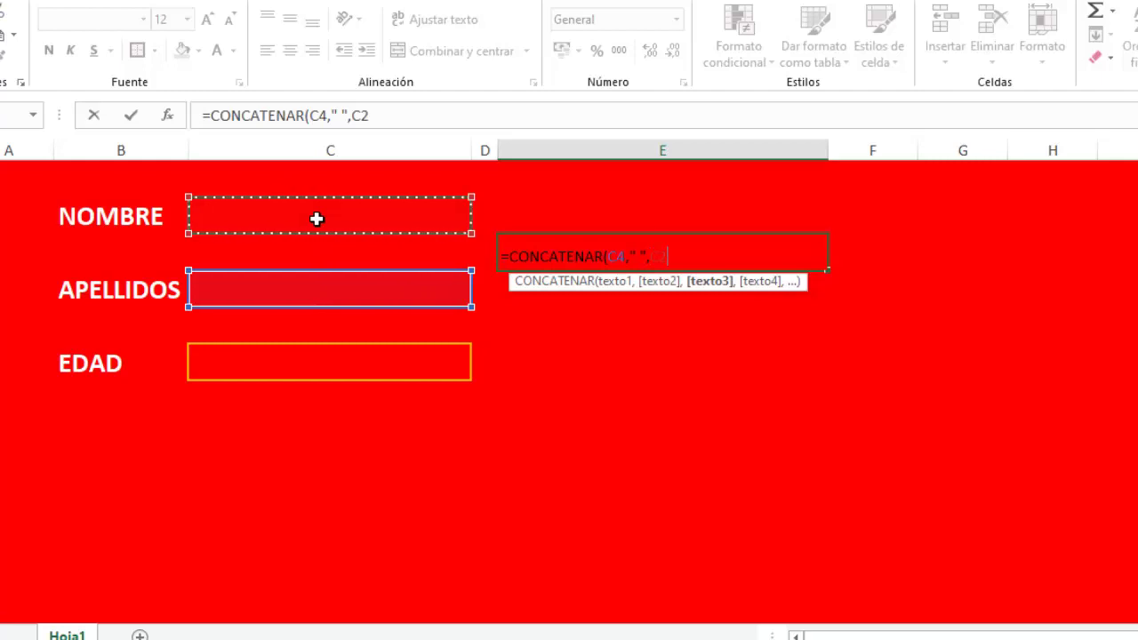
key("Return")
Step: Select the result box beside EDAD and give it an outline border
left_click(688, 331)
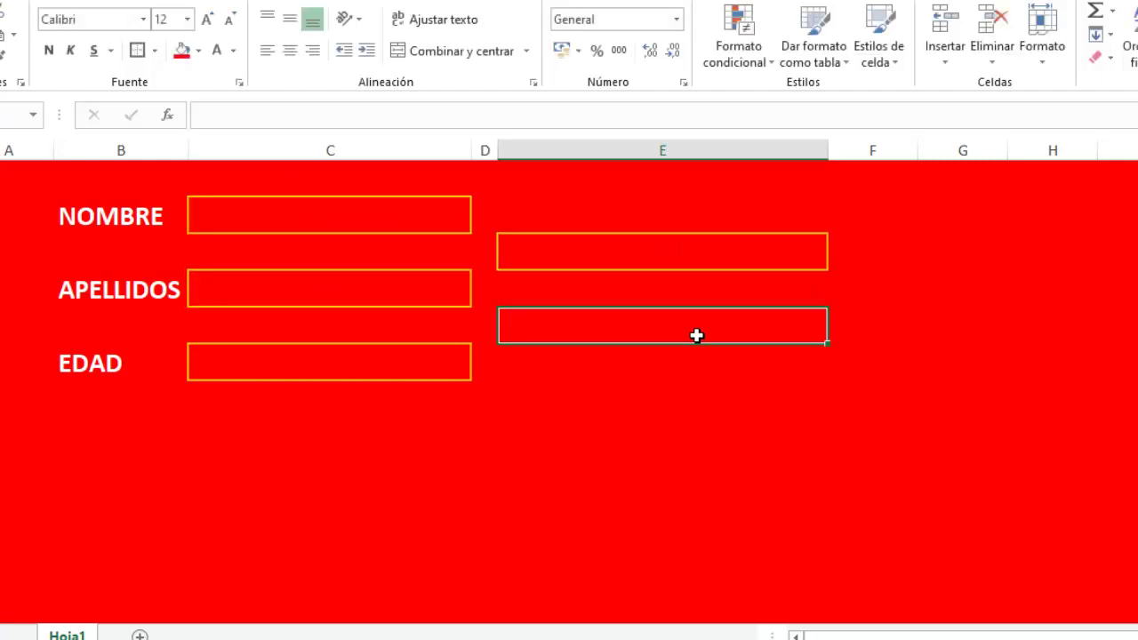
left_click(464, 443)
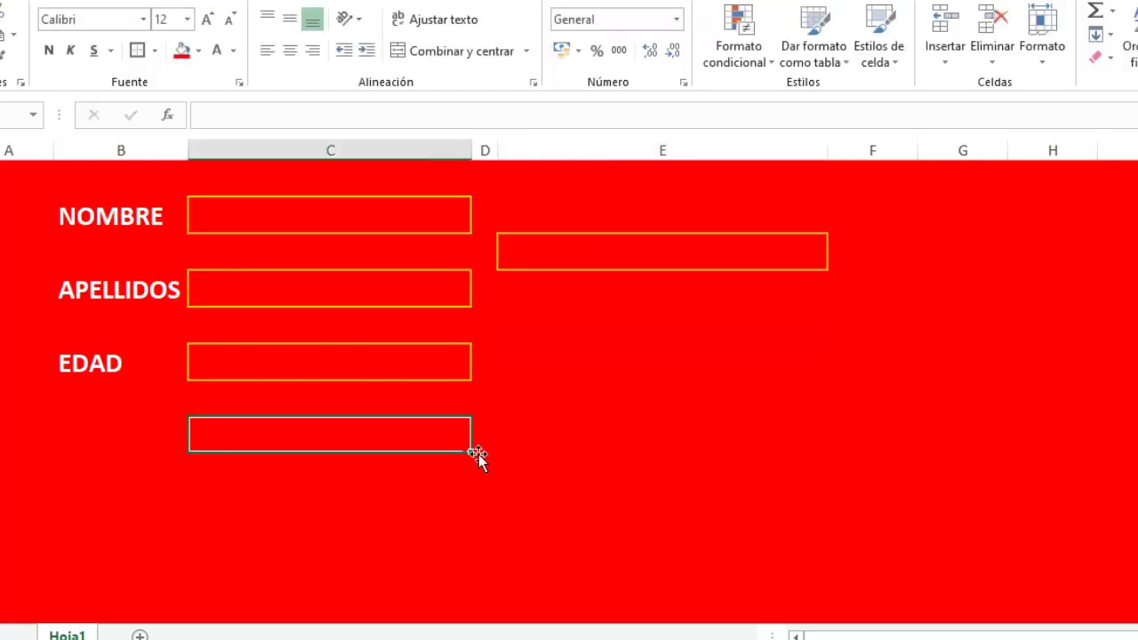
left_click(373, 359)
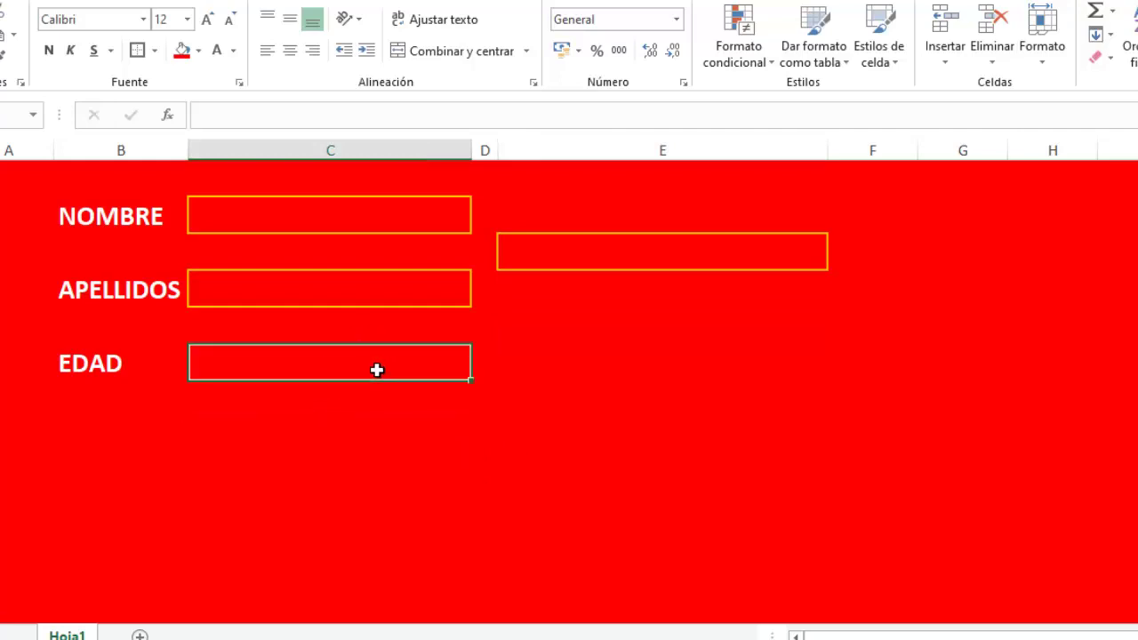
left_click(557, 374)
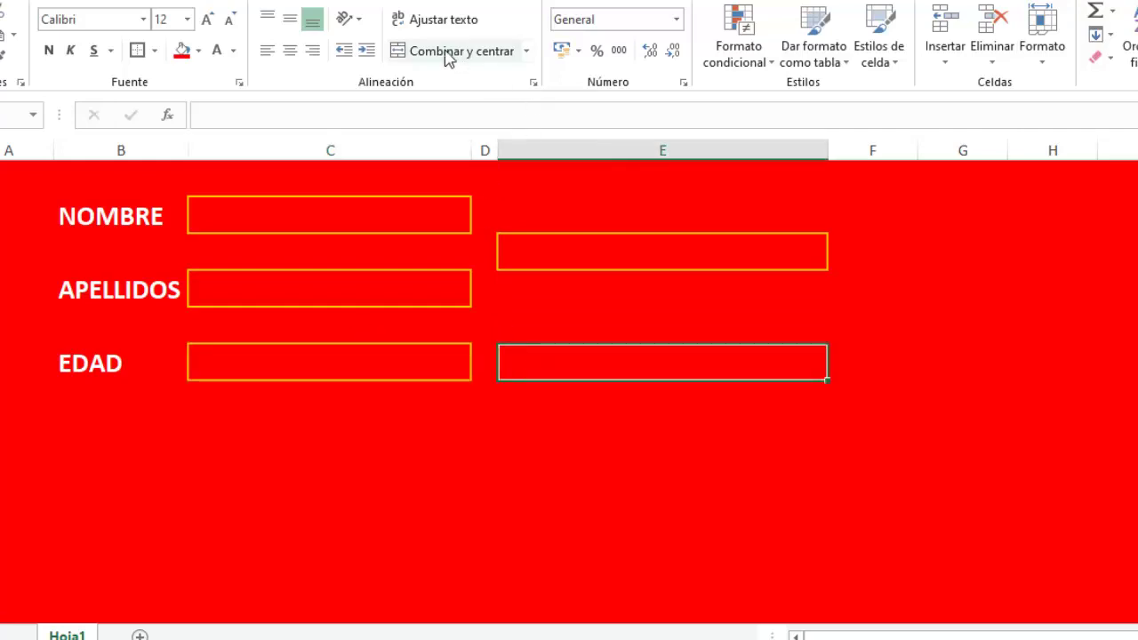
left_click(1005, 320)
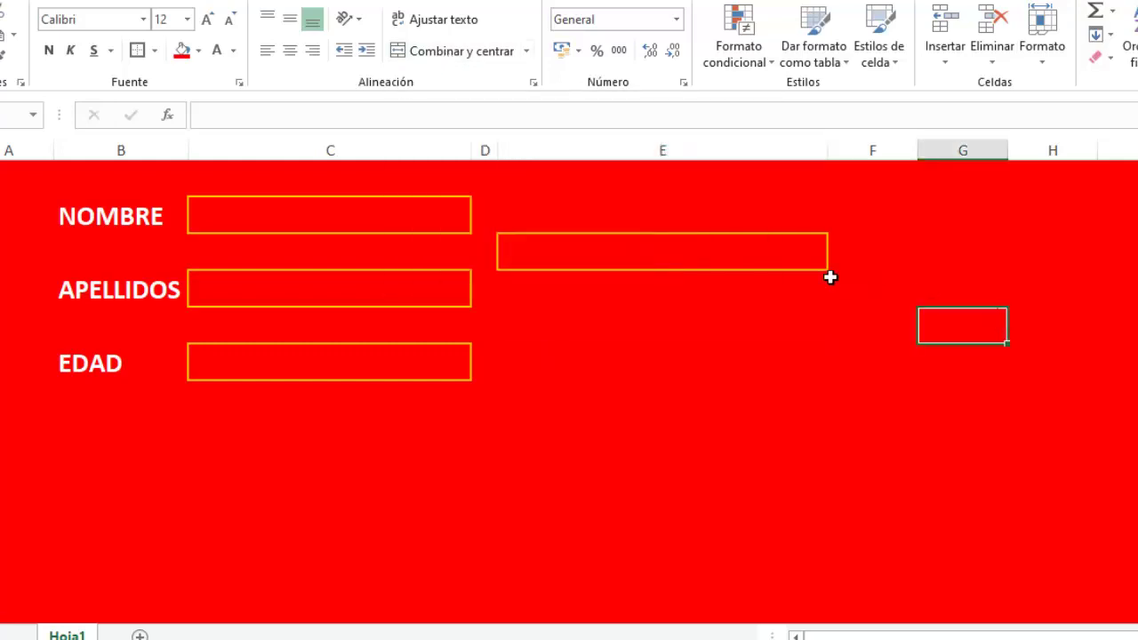
left_click(572, 357)
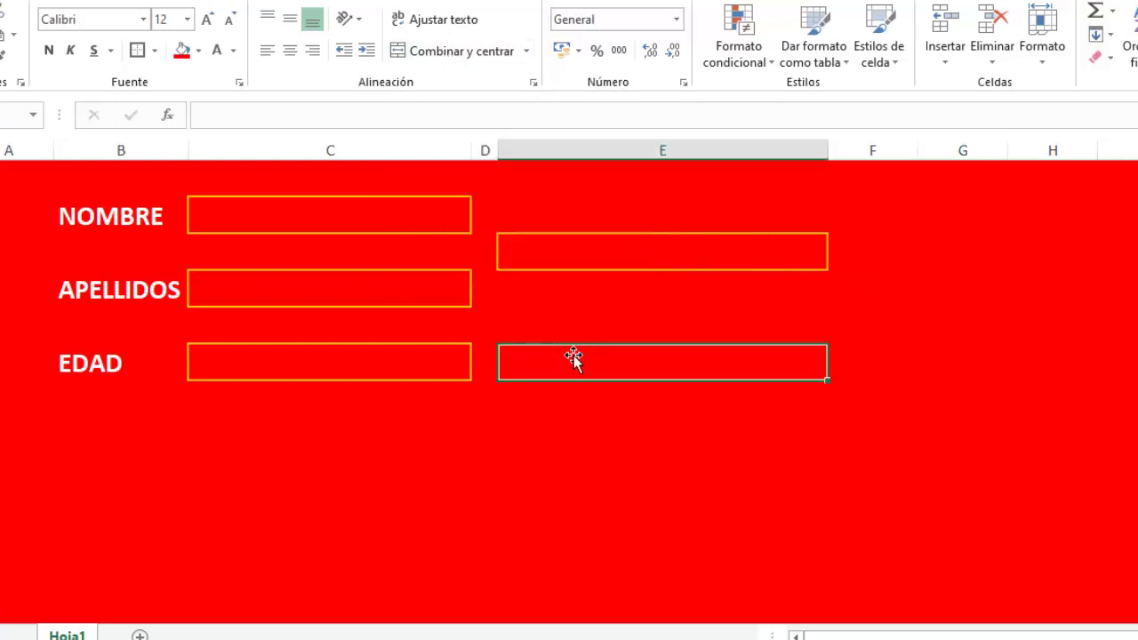
left_click(140, 50)
left_click(653, 472)
left_click(643, 361)
Step: Enter =SI(C6>18,"APTO","NO APTO") in E6 so it shows NO APTO
type("=")
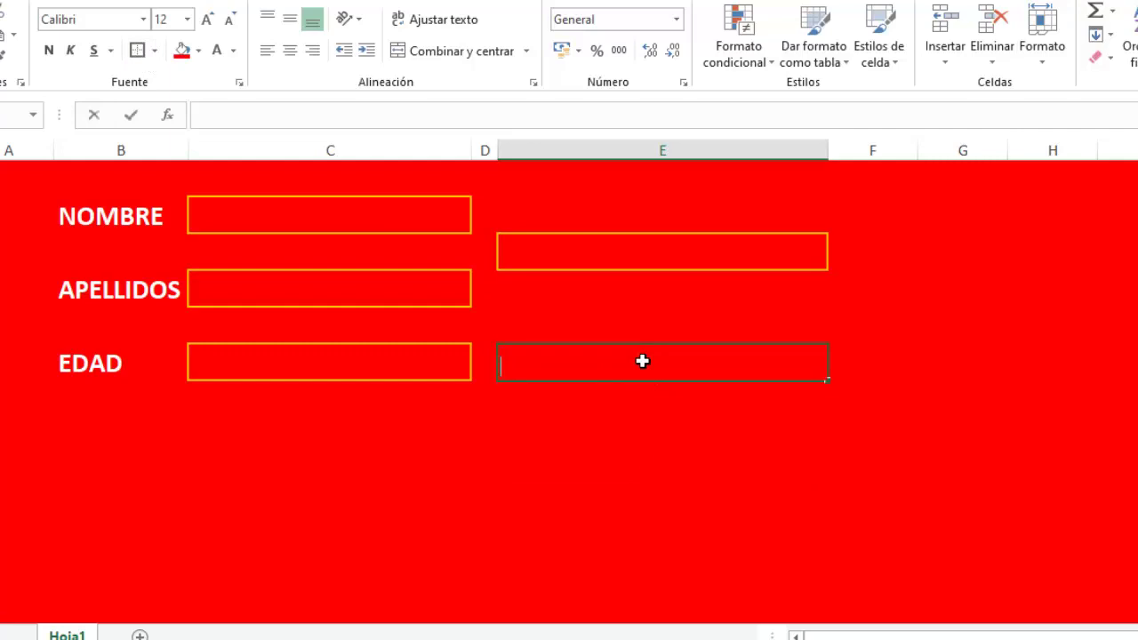
type("SI(")
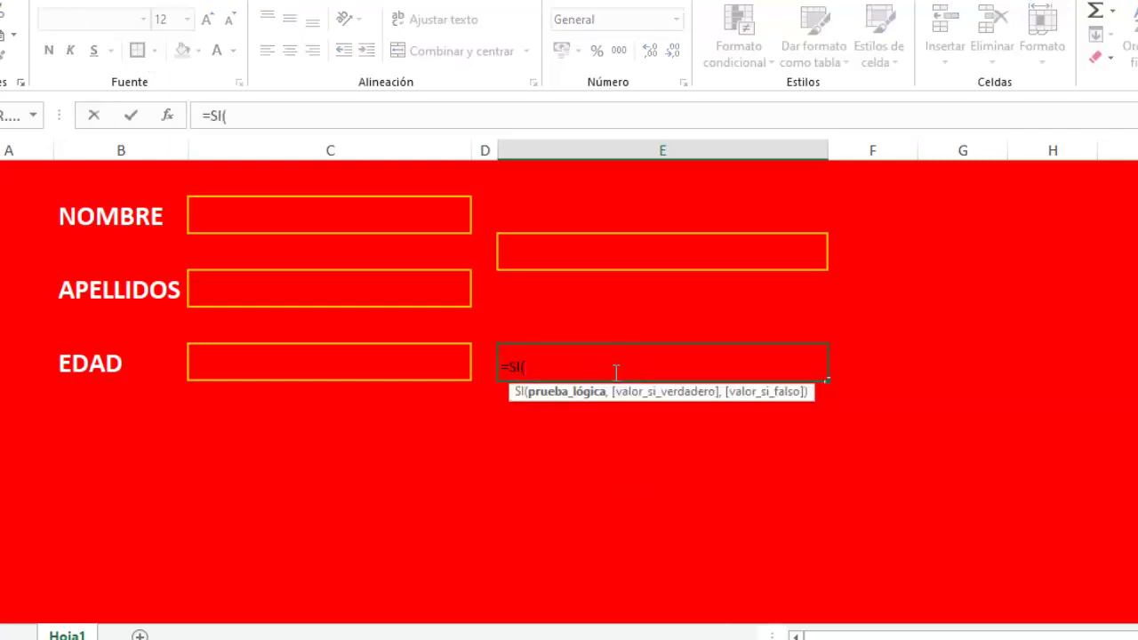
left_click(330, 366)
type(">")
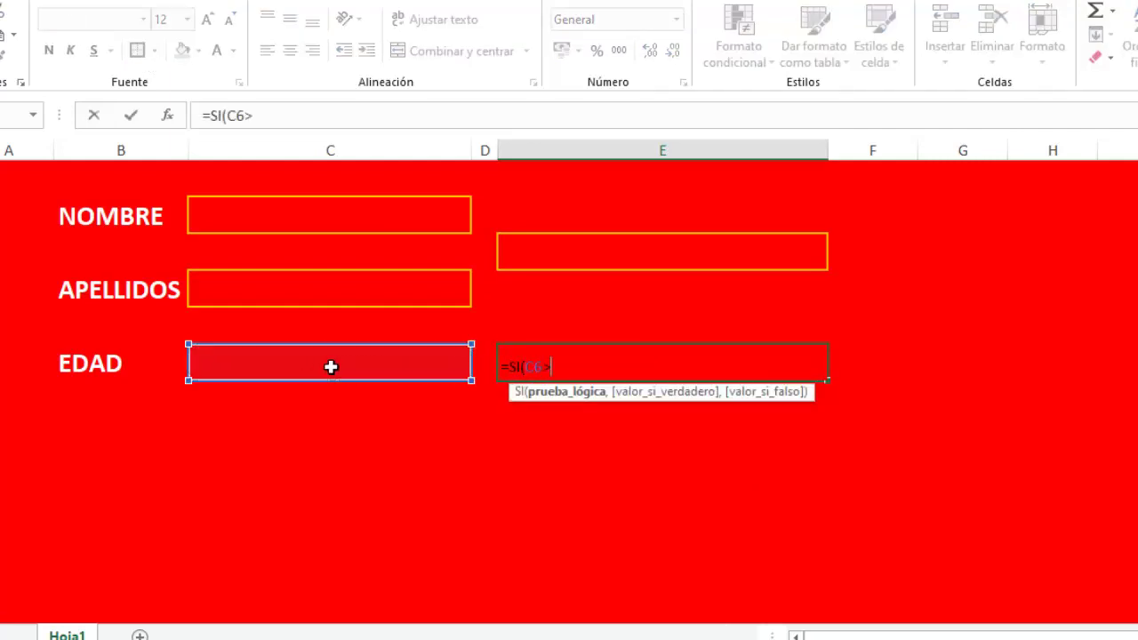
type(";")
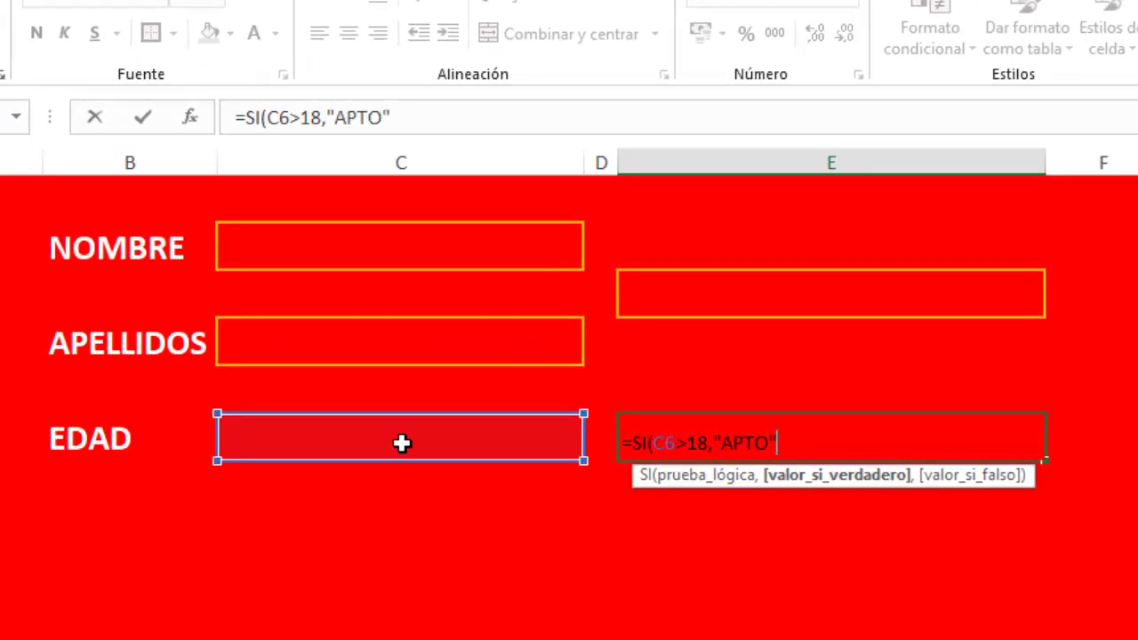
type(",\"")
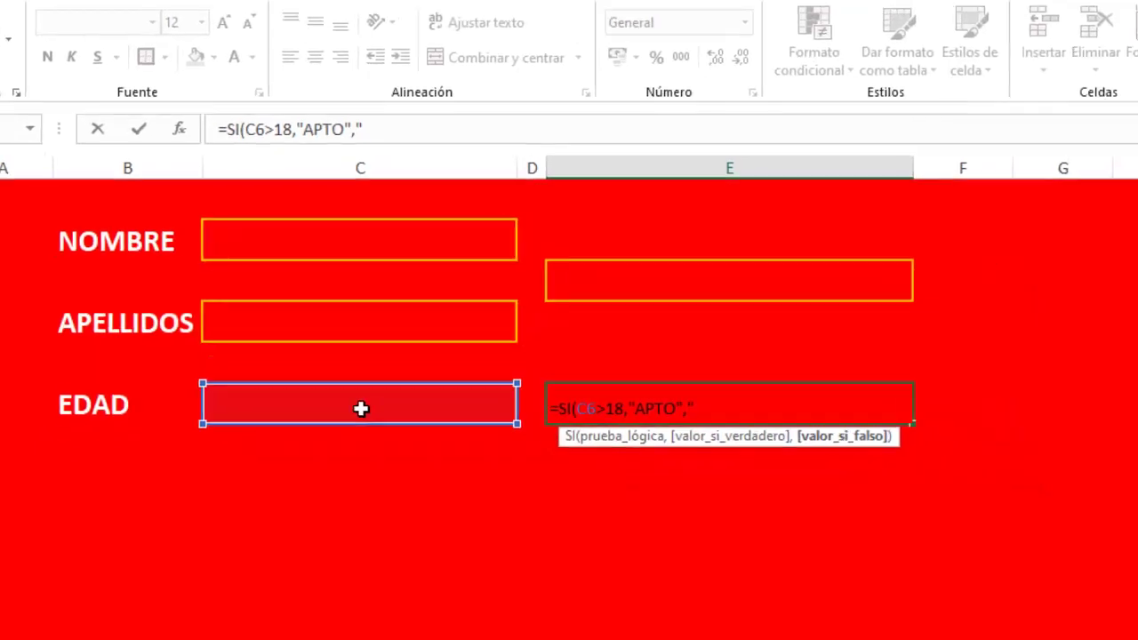
type("NO APTO")
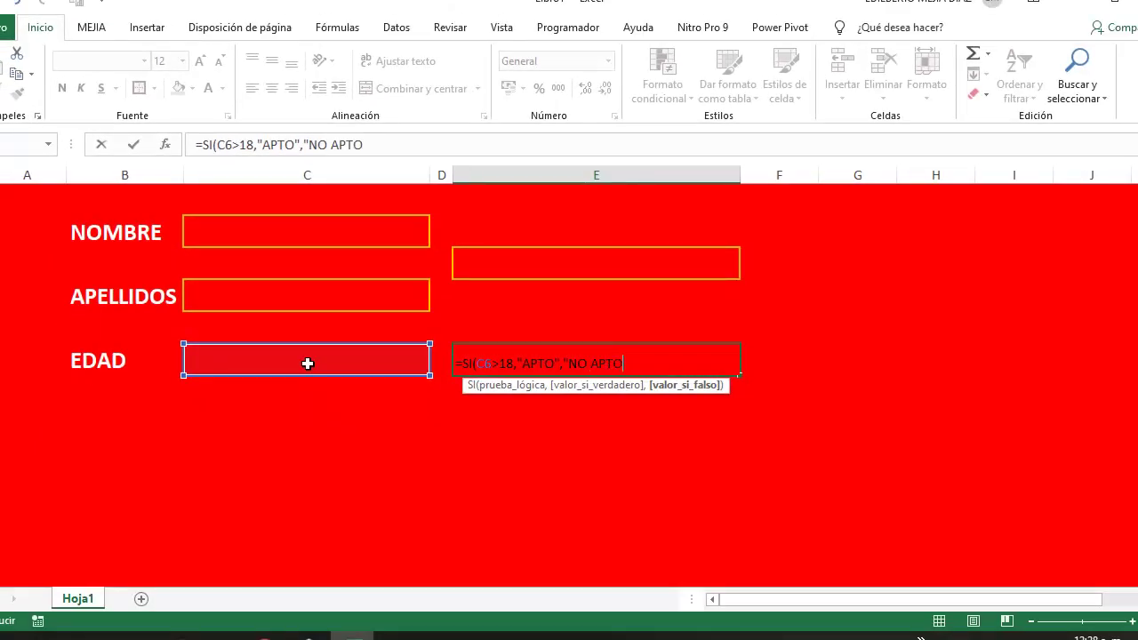
type("\"")
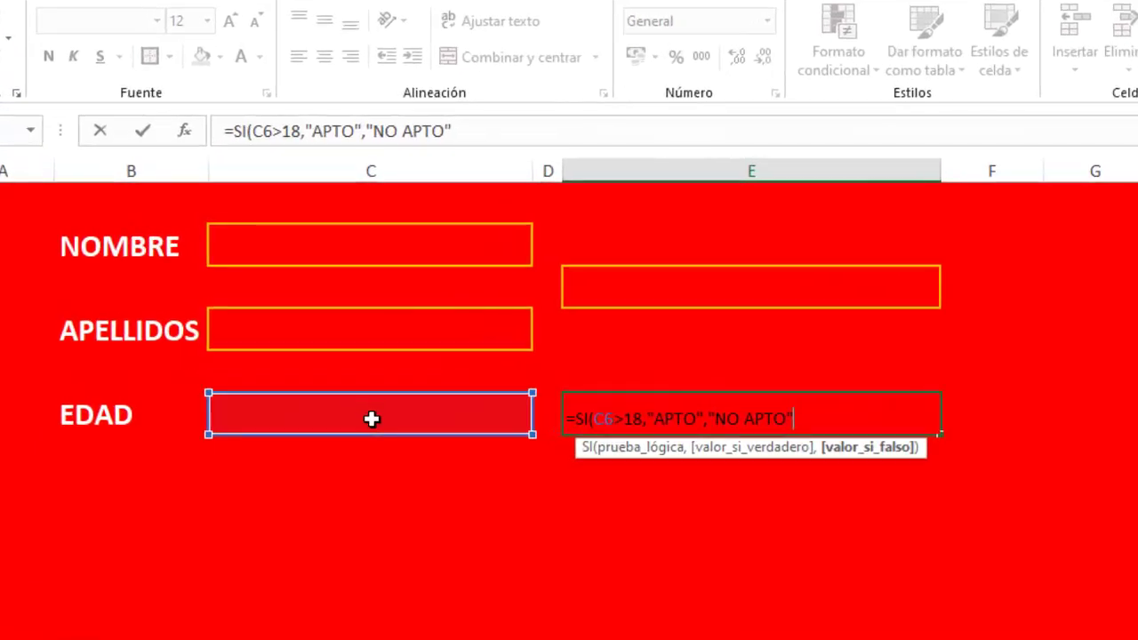
key("Return")
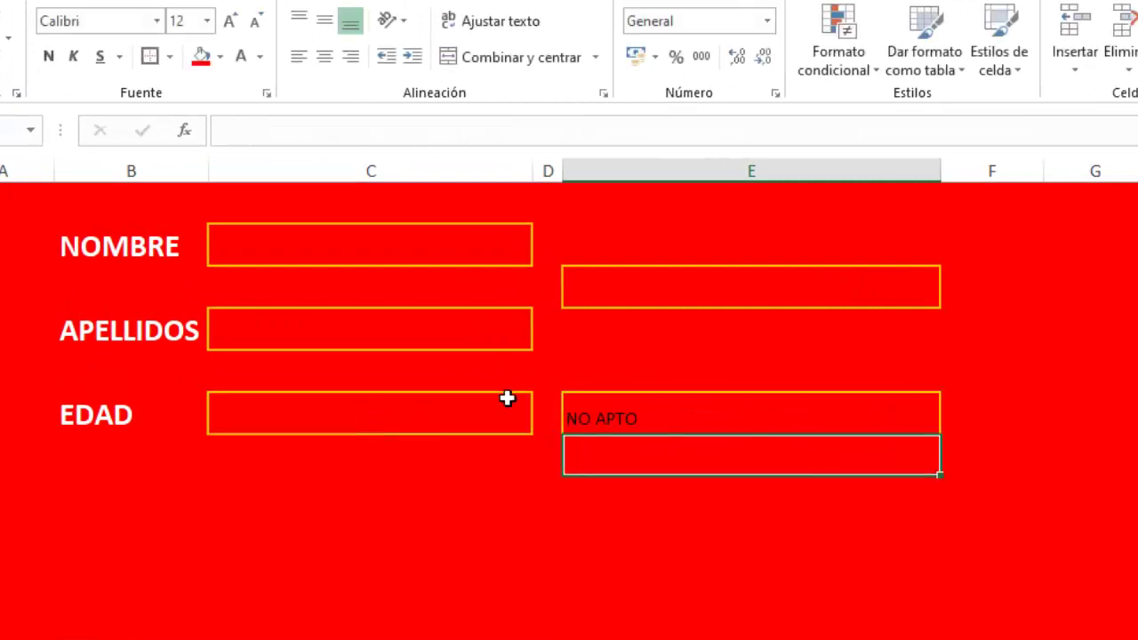
left_click(698, 420)
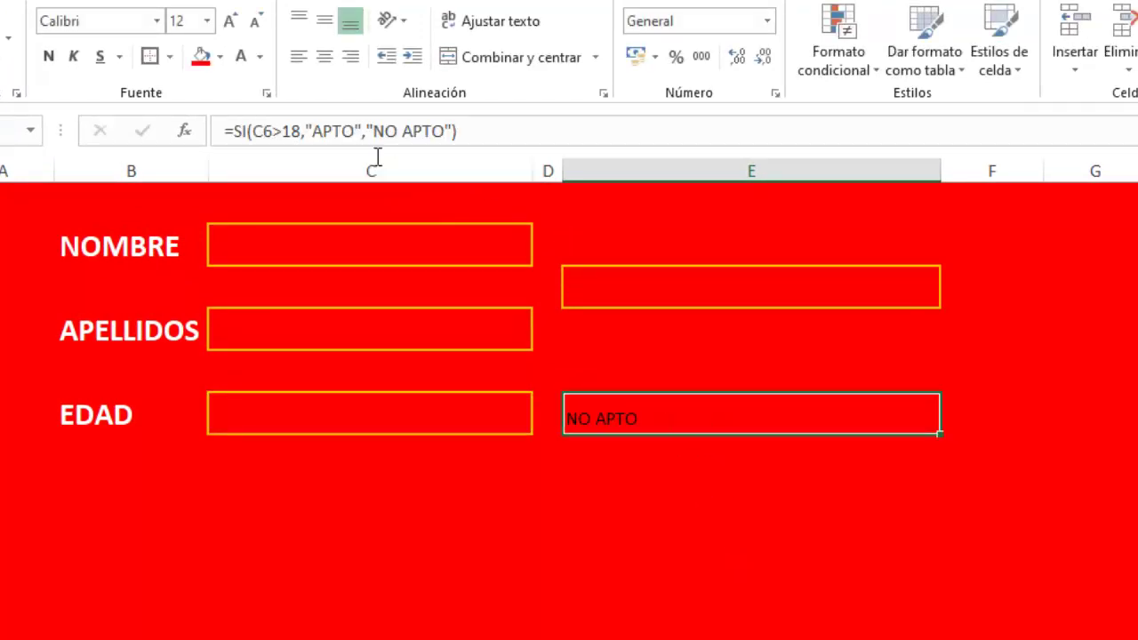
Step: Change E6 to =SI(C6="","",SI(C6>18,"APTO","NO APTO")) so it stays blank without an age
double_click(290, 141)
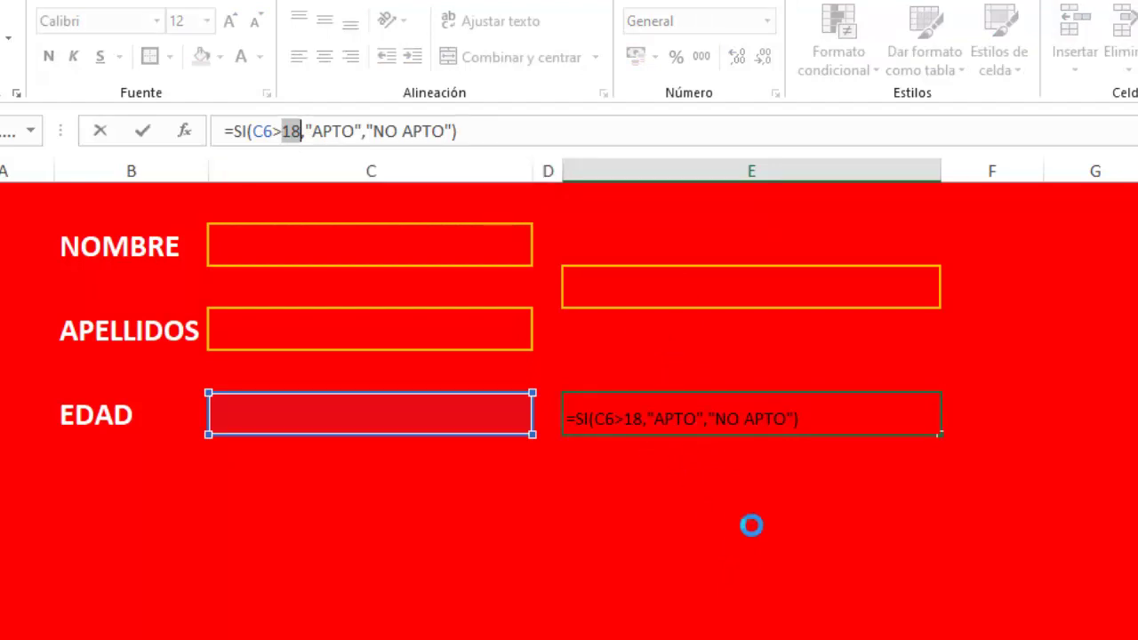
key("Return")
double_click(724, 422)
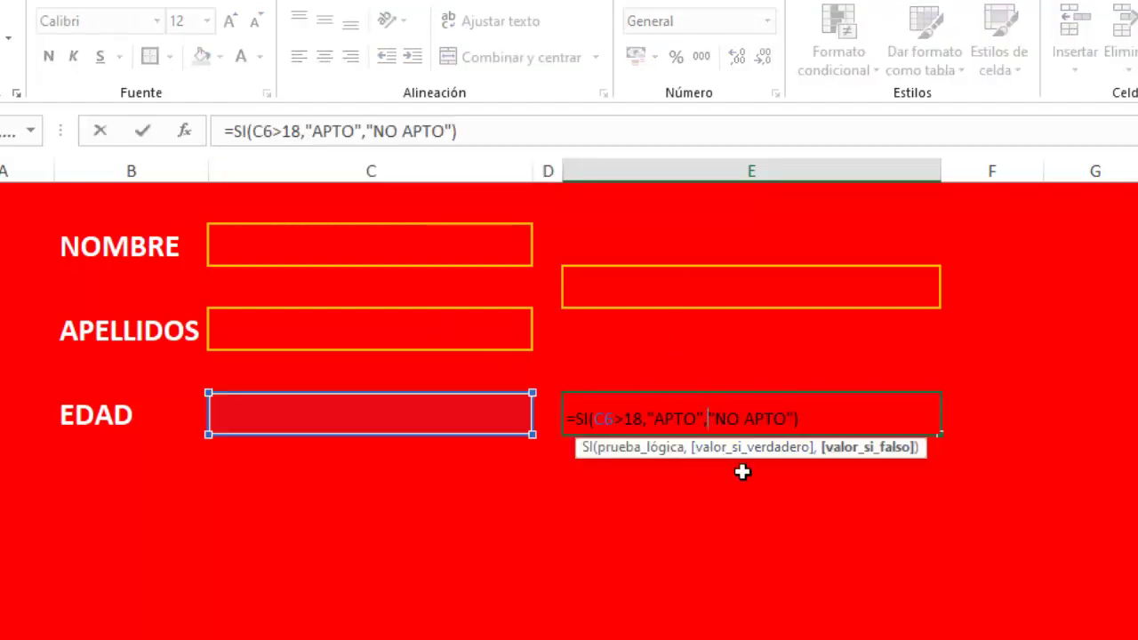
key("Return")
left_click(729, 421)
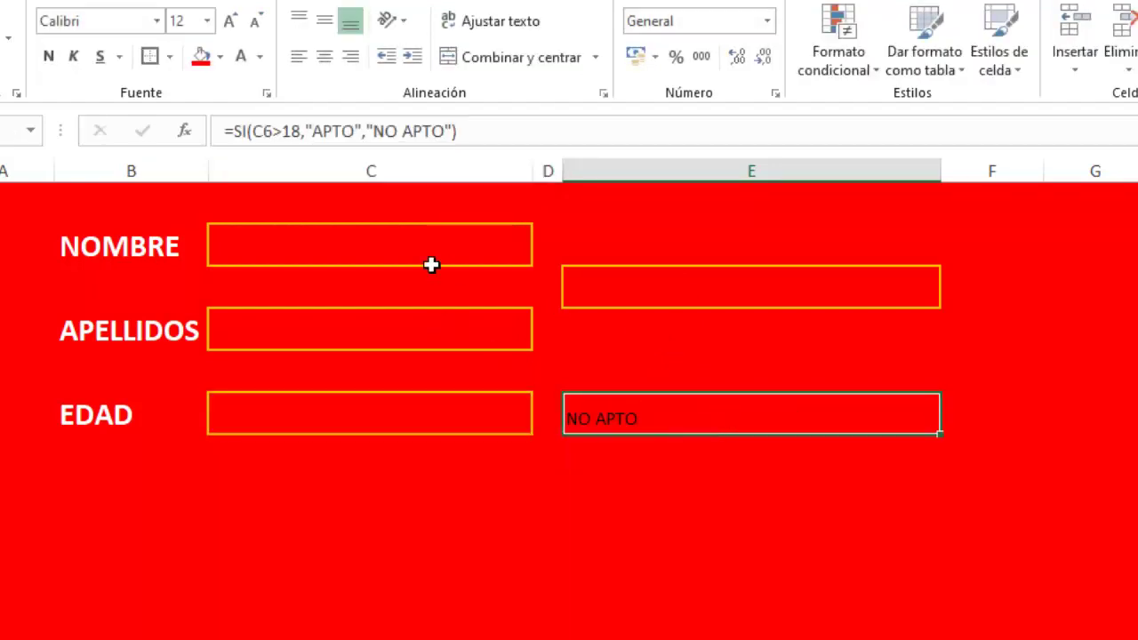
left_click(271, 135)
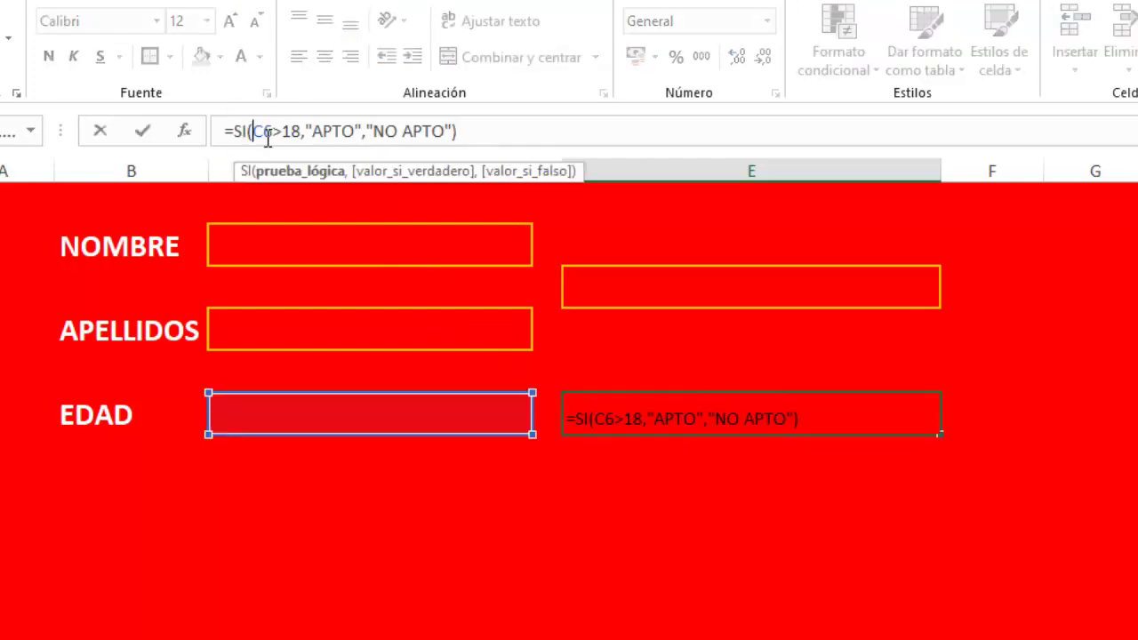
left_click(434, 411)
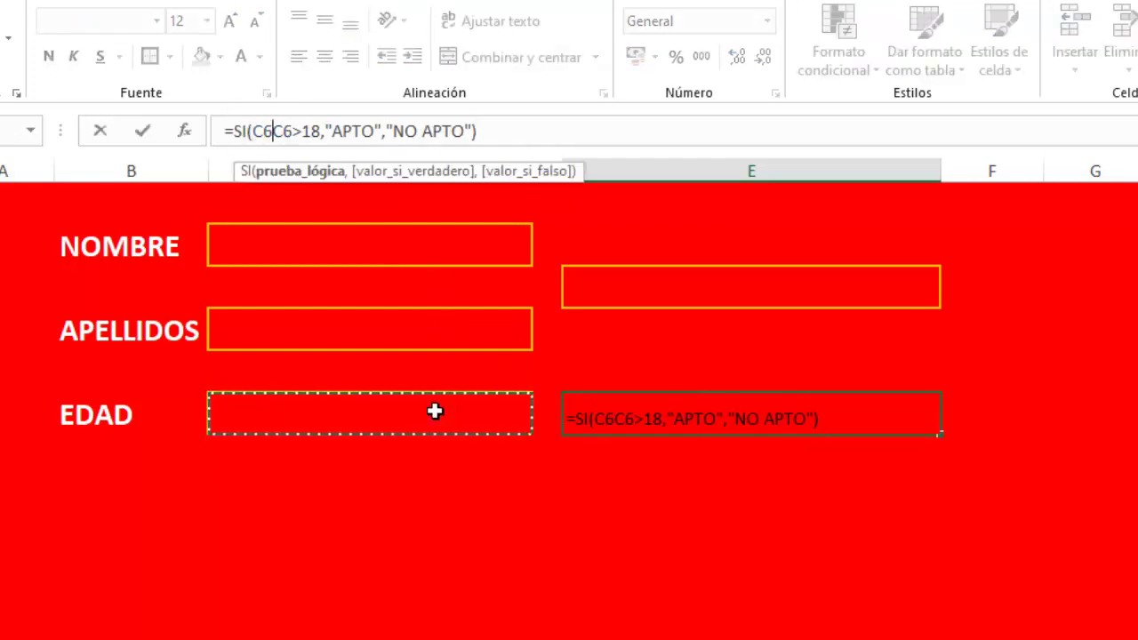
type("=\"\",")
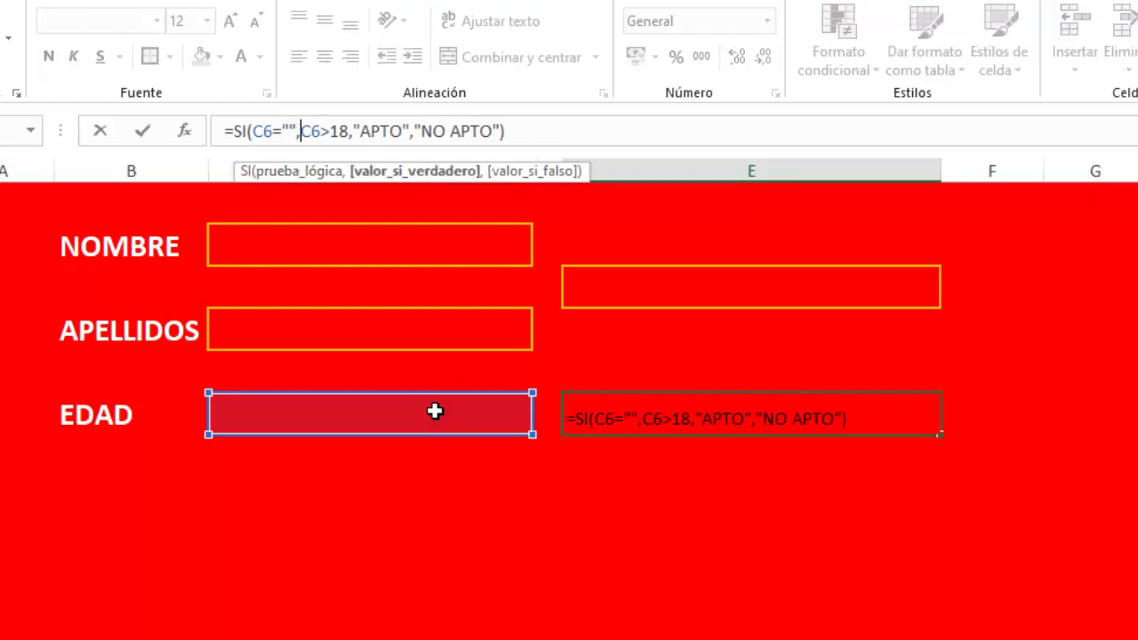
type("\"\",")
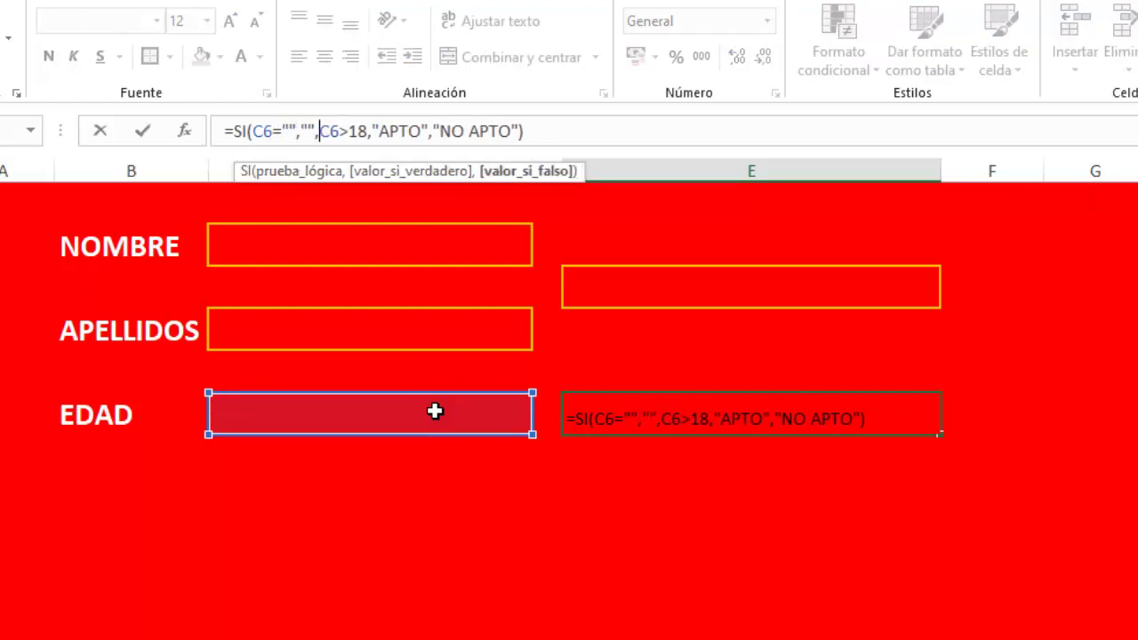
type("SI(")
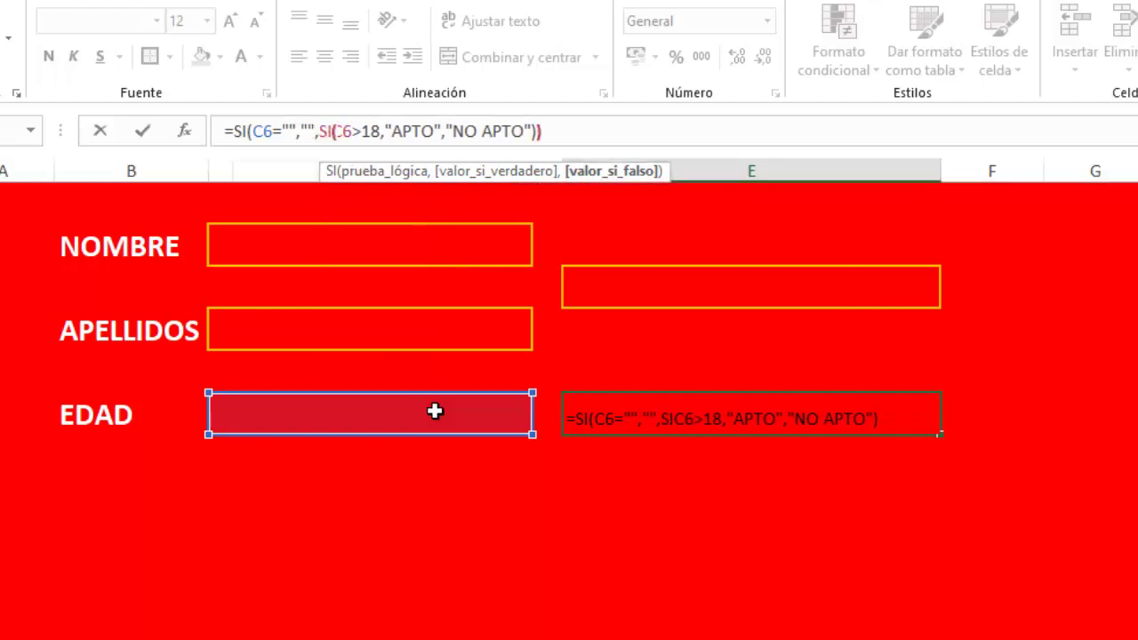
left_click(569, 133)
type(")")
key("Return")
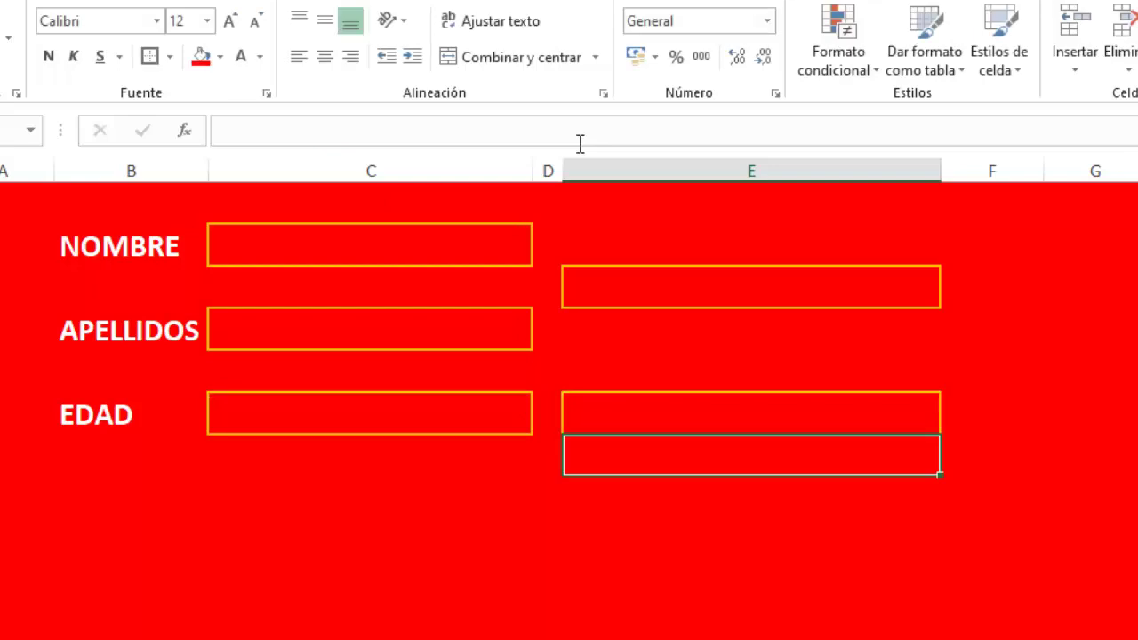
Step: Enter a sample first name in C2 and sample surnames in C4
left_click(856, 585)
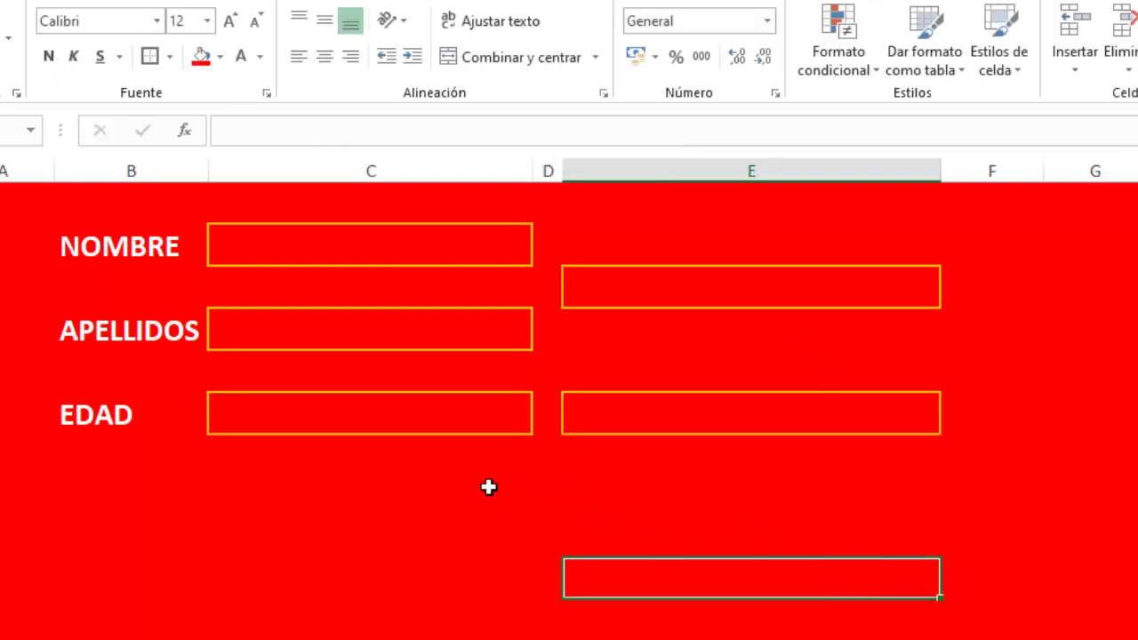
left_click(451, 424)
left_click(392, 249)
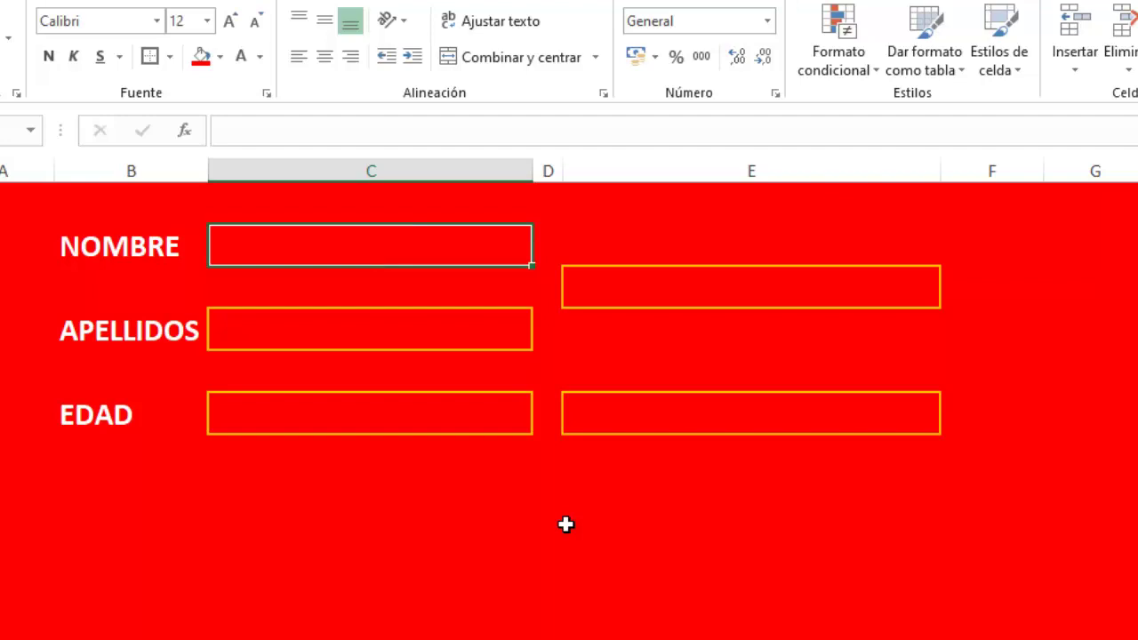
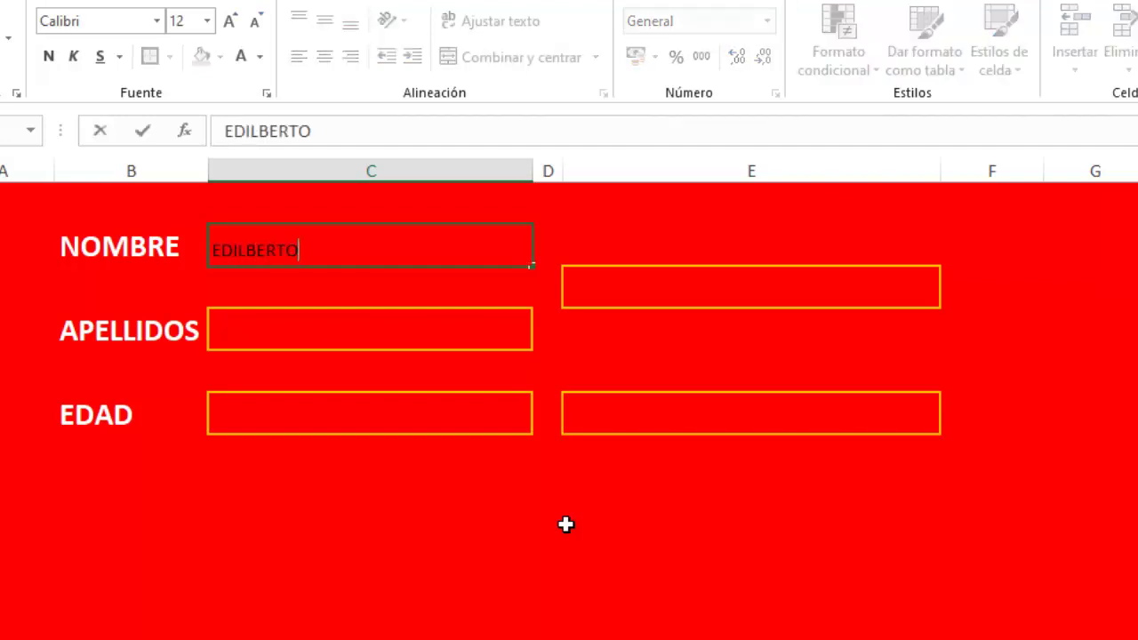
key("Tab")
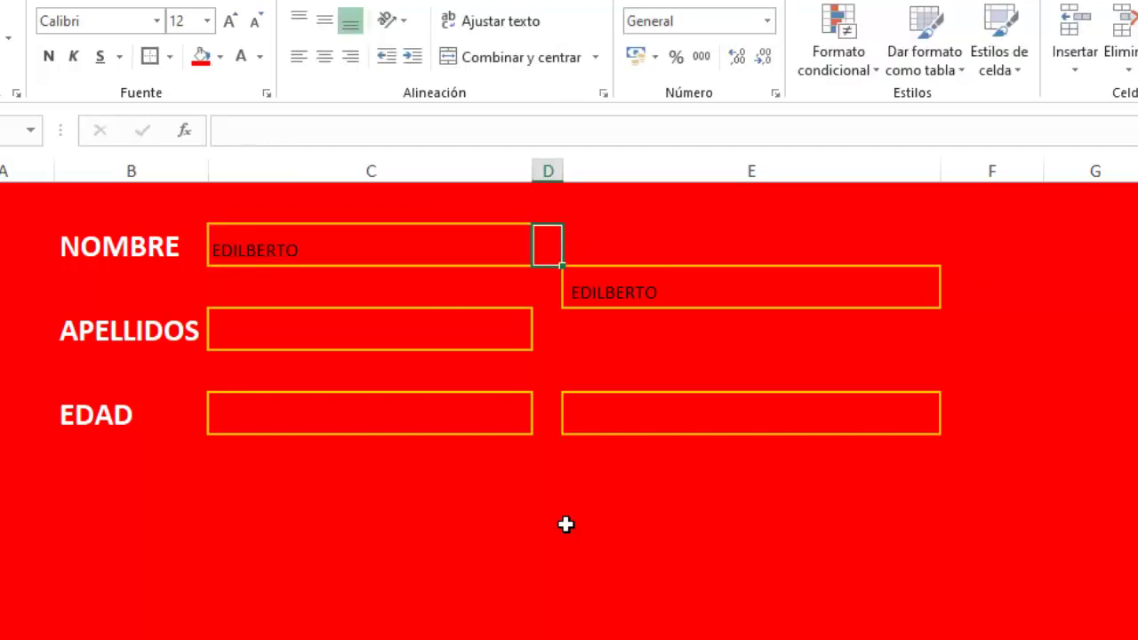
left_click(296, 338)
double_click(298, 337)
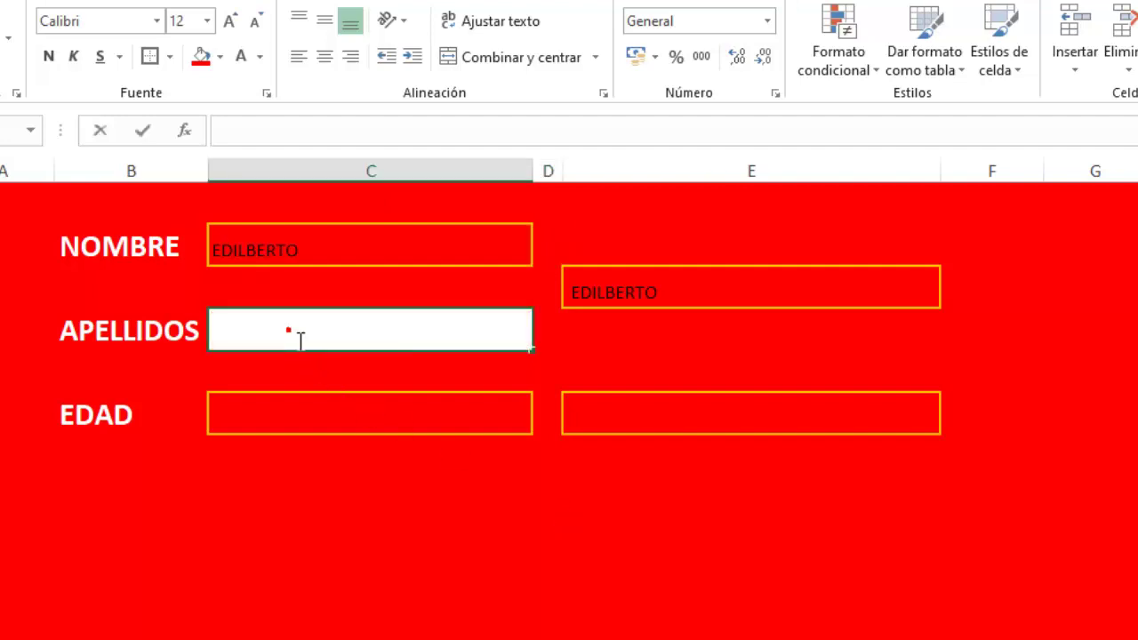
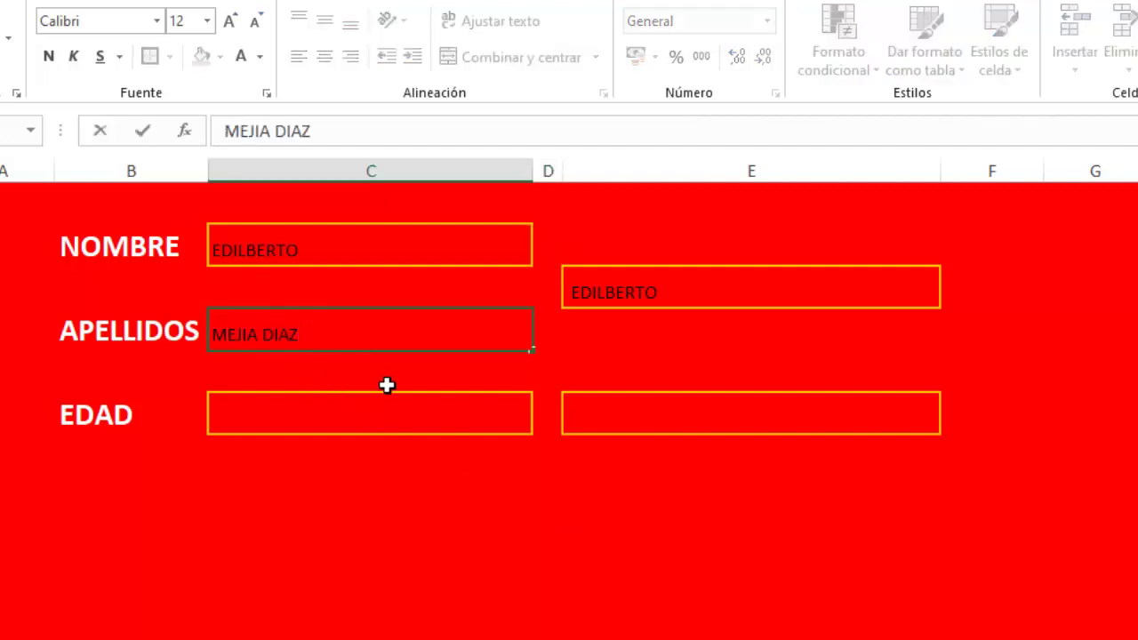
Step: Enter age 22 in C6 and check E3 shows the full name and E6 APTO
left_click(395, 435)
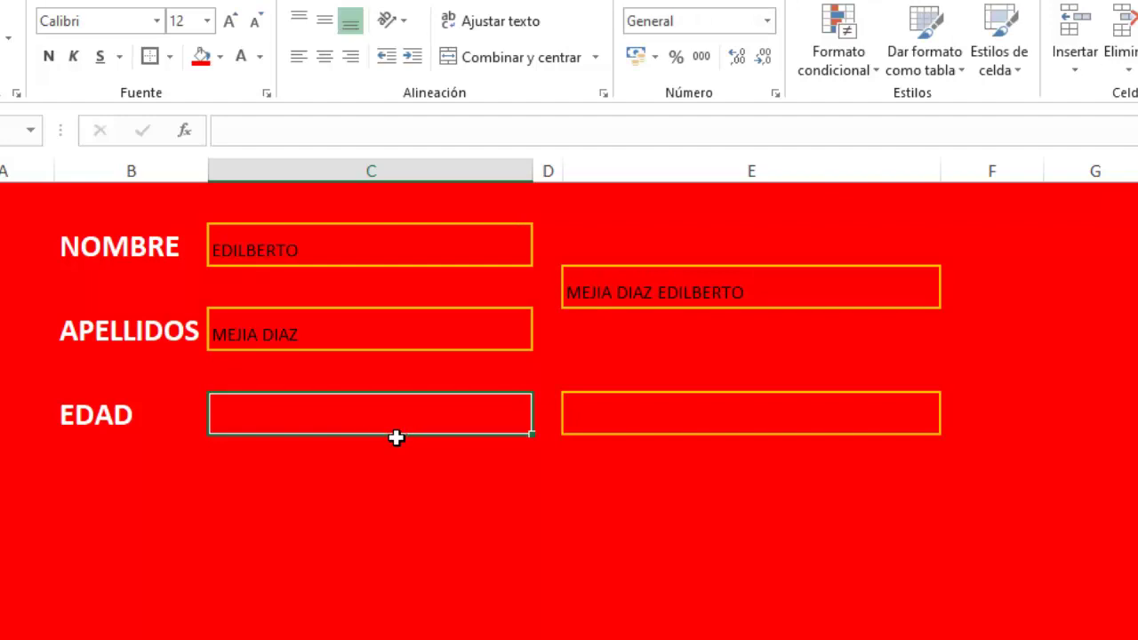
type("22")
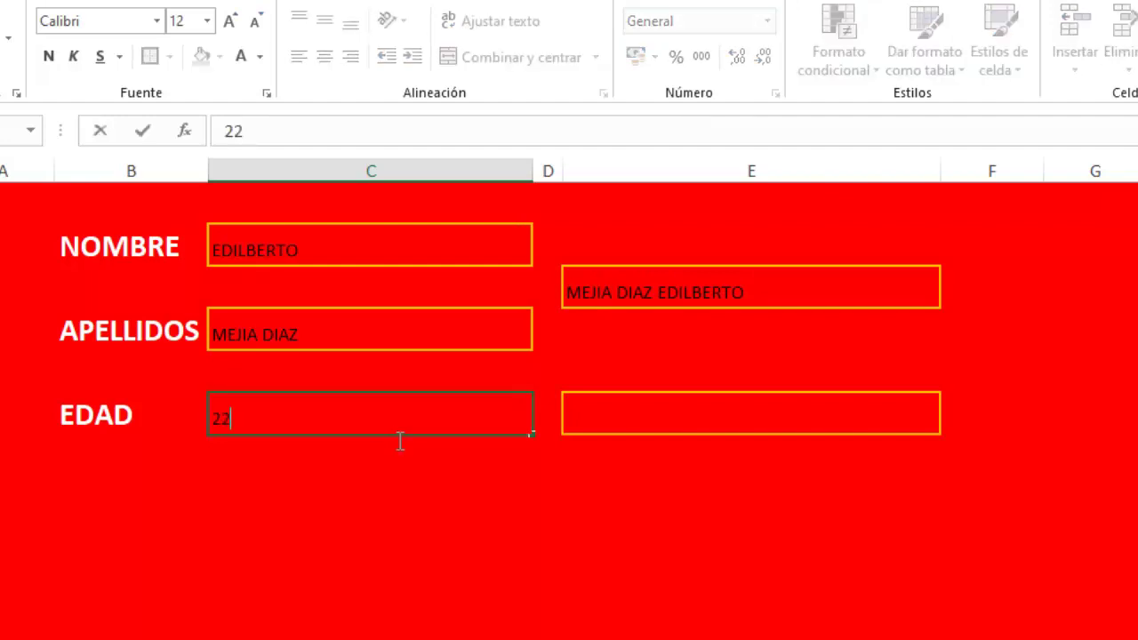
left_click(542, 579)
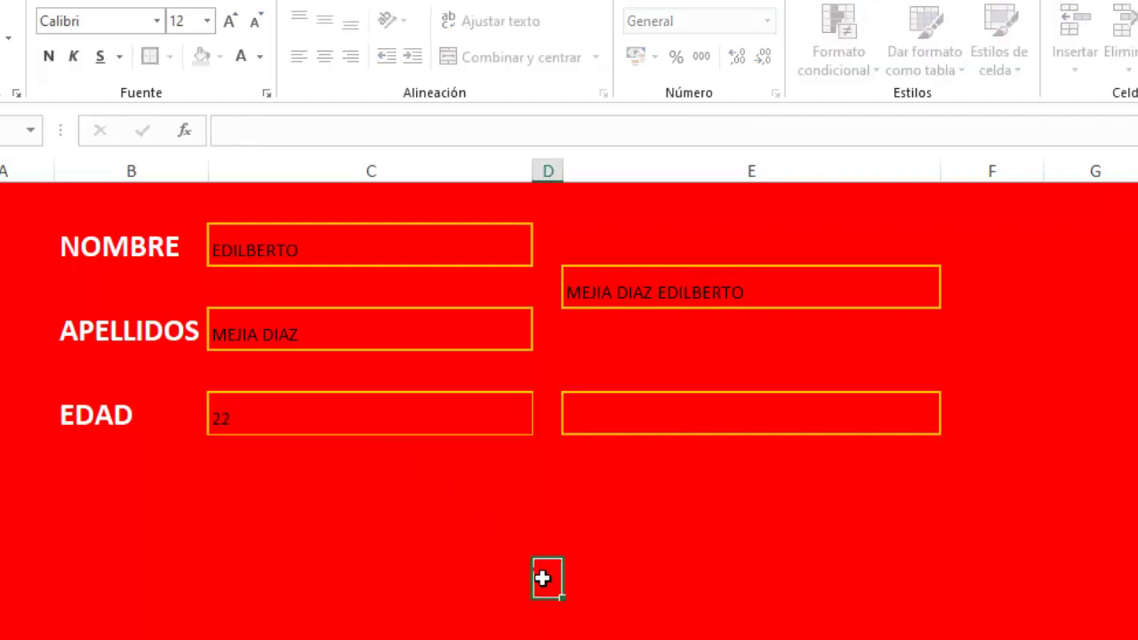
left_click(672, 421)
left_click(724, 510)
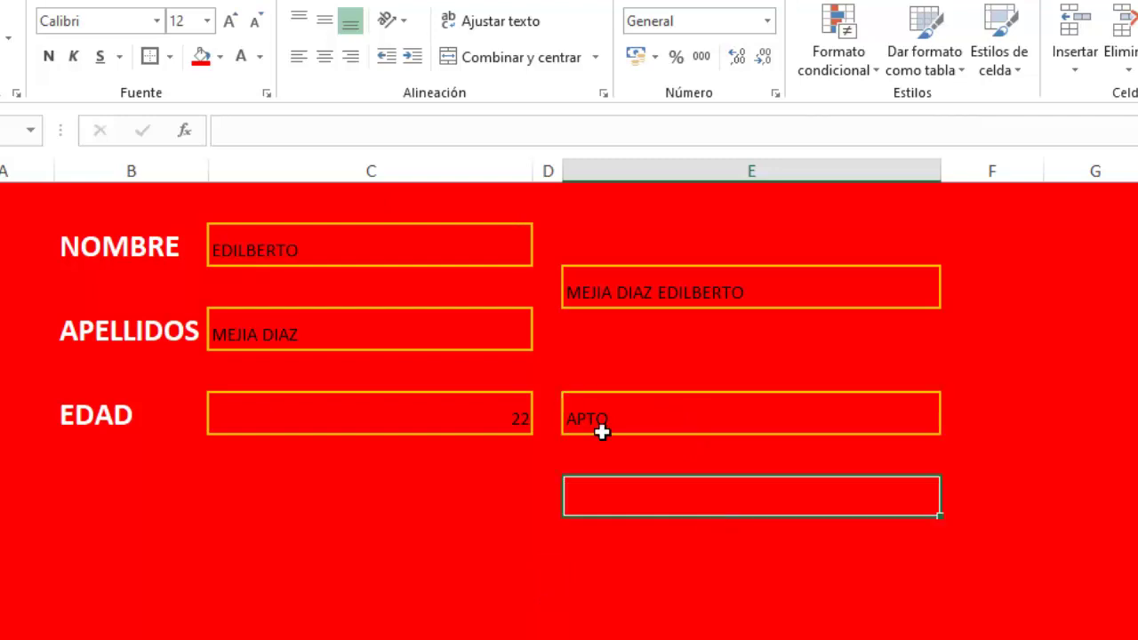
double_click(352, 252)
left_click(480, 587)
Step: Make the NOMBRE, APELLIDOS and EDAD entries larger and bold
left_click(340, 252)
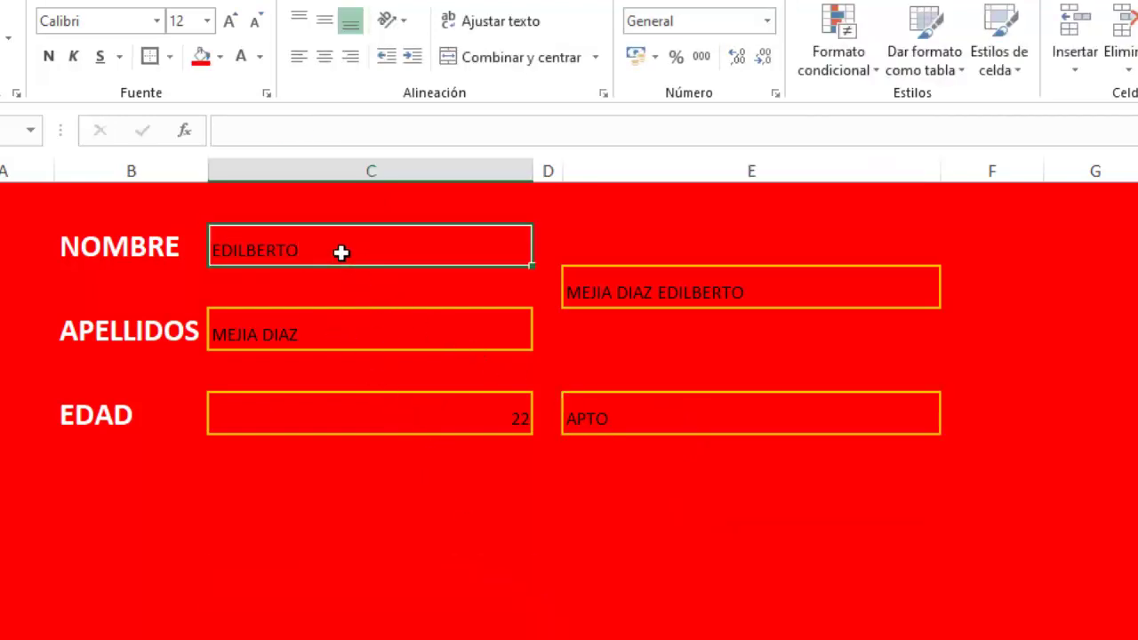
left_click(244, 34)
left_click(228, 20)
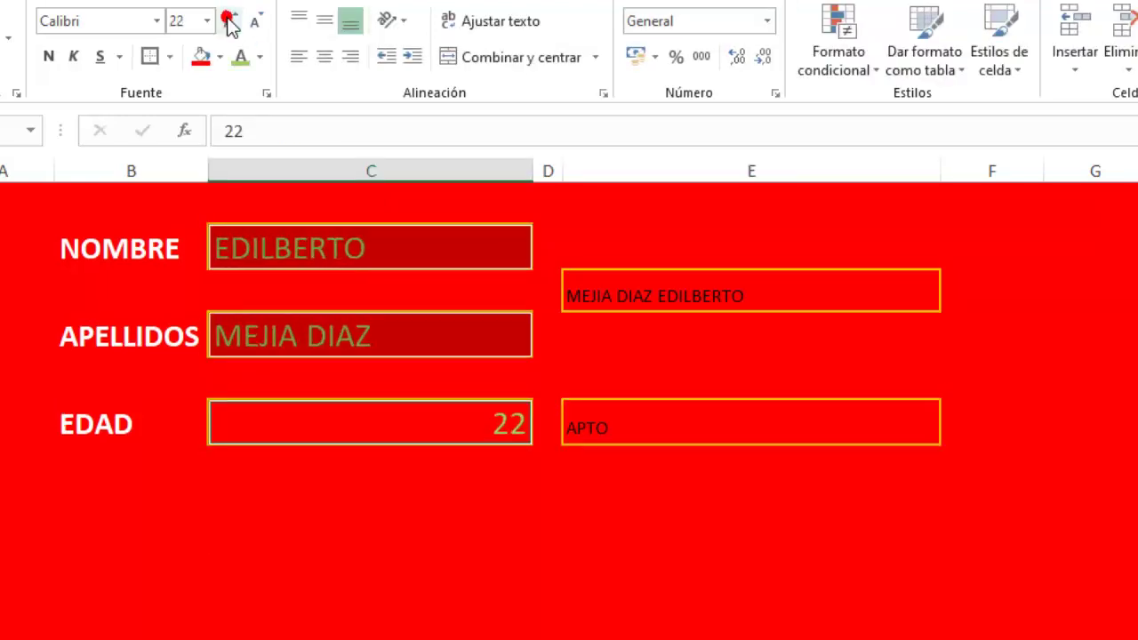
left_click(48, 56)
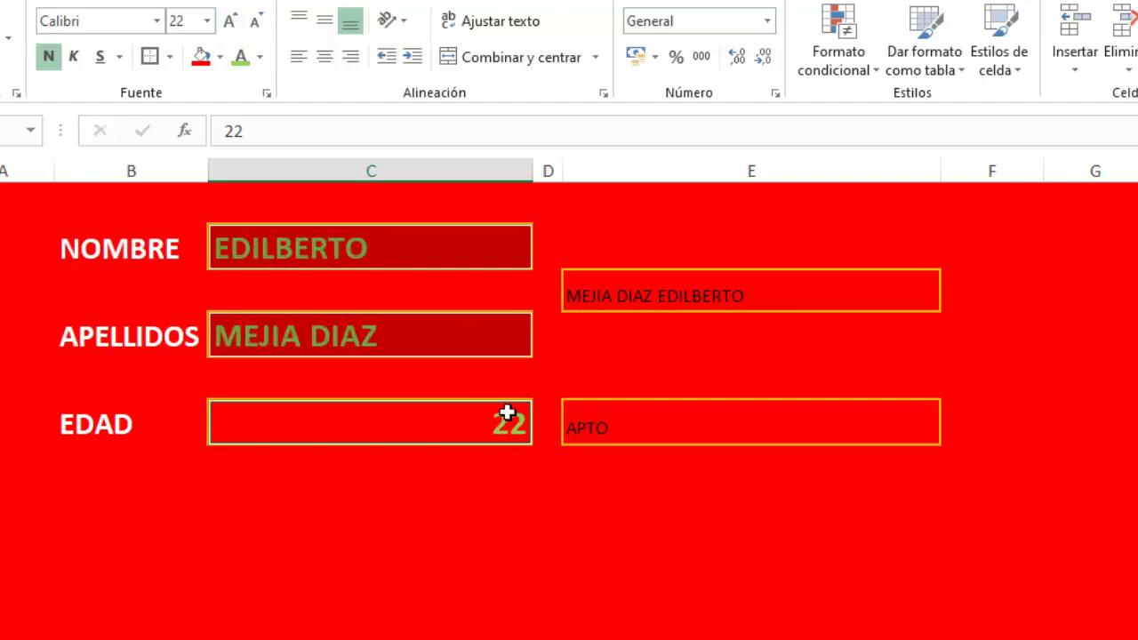
left_click(432, 433)
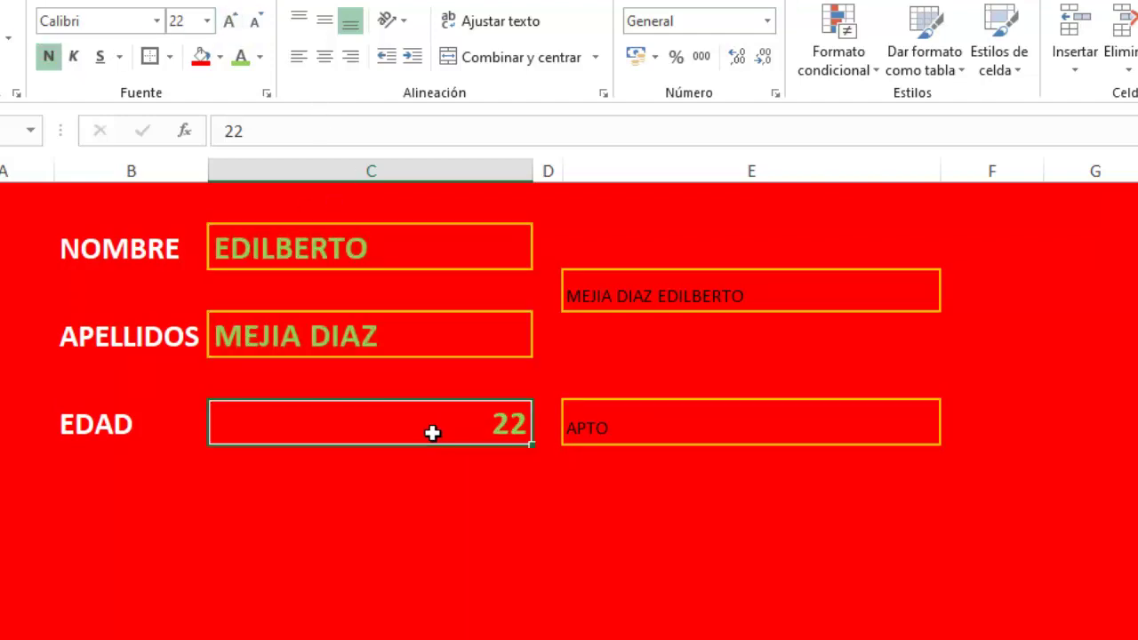
Step: Centre the E3 and E6 results in dark-blue text at size 22
left_click(751, 294)
left_click(751, 431, "ctrl")
left_click(325, 56)
left_click(230, 19)
left_click(230, 20)
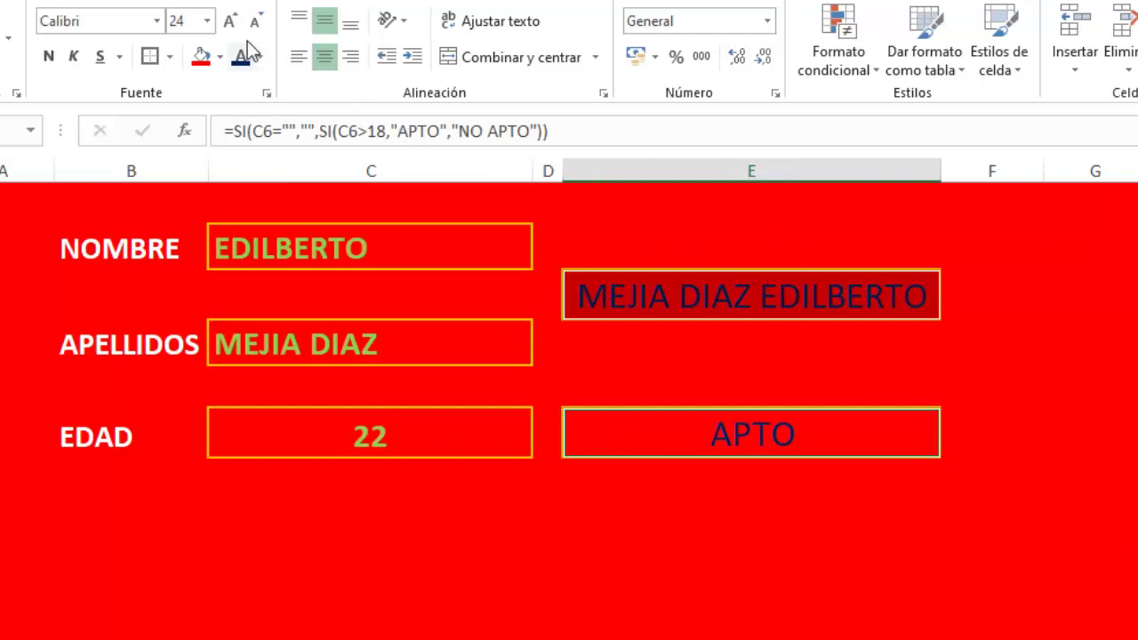
left_click(257, 21)
left_click(856, 587)
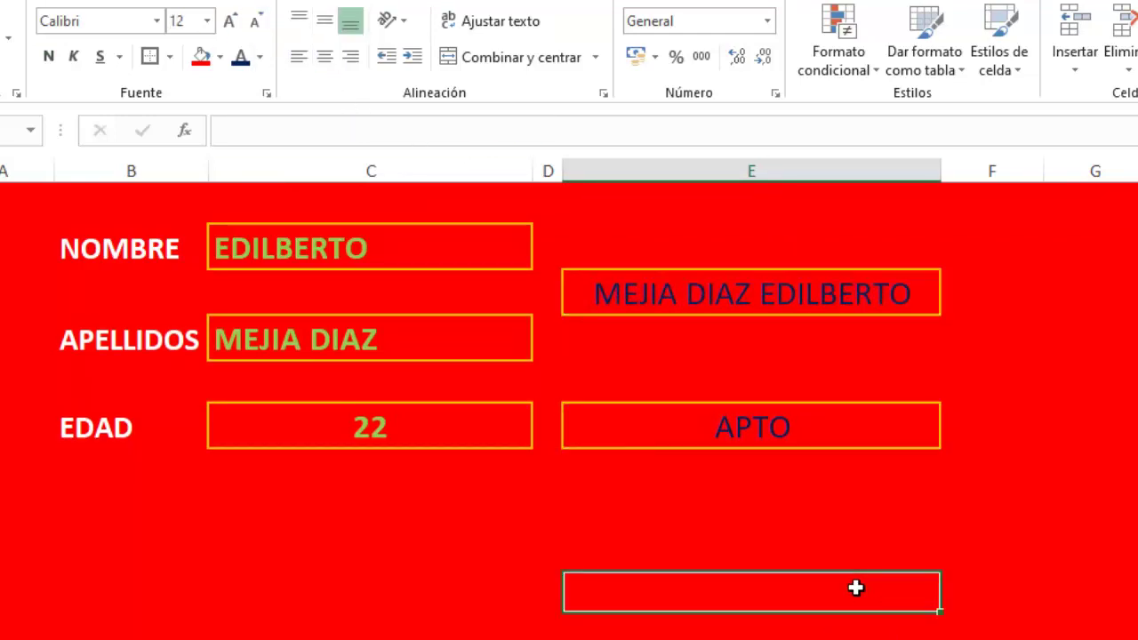
left_click(449, 564)
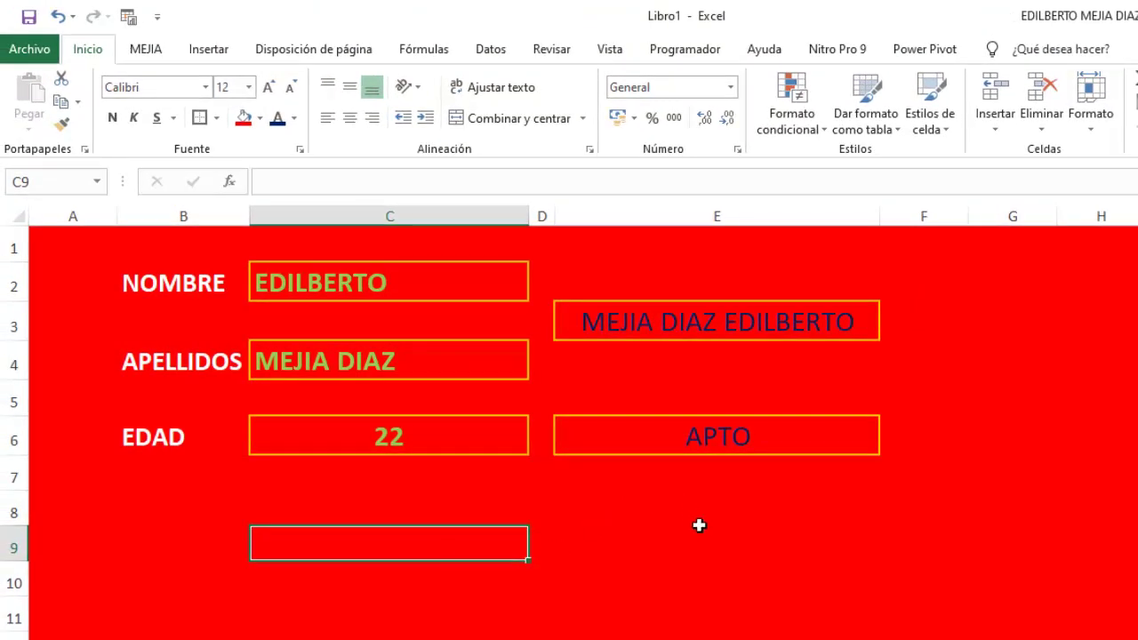
left_click(326, 287)
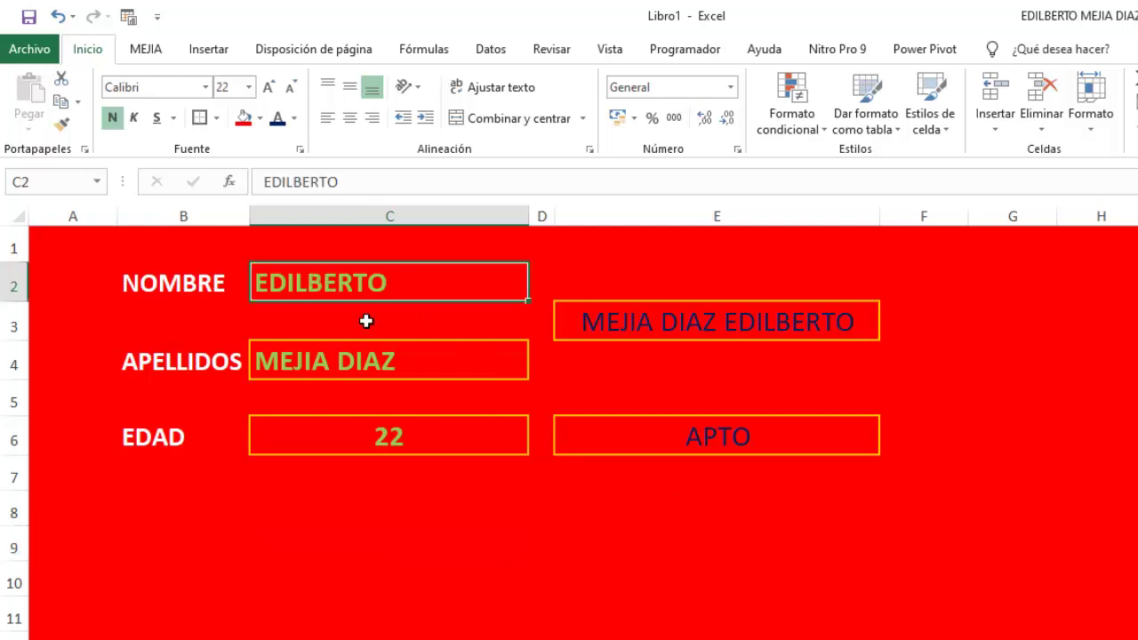
left_click(367, 375)
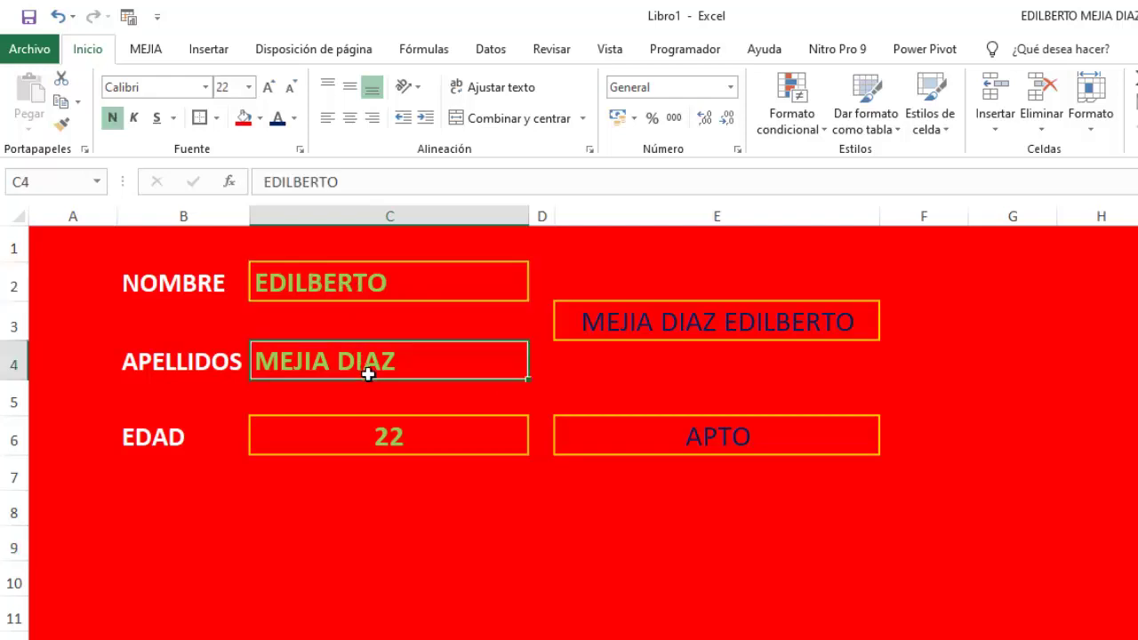
left_click(387, 438)
left_click(687, 328)
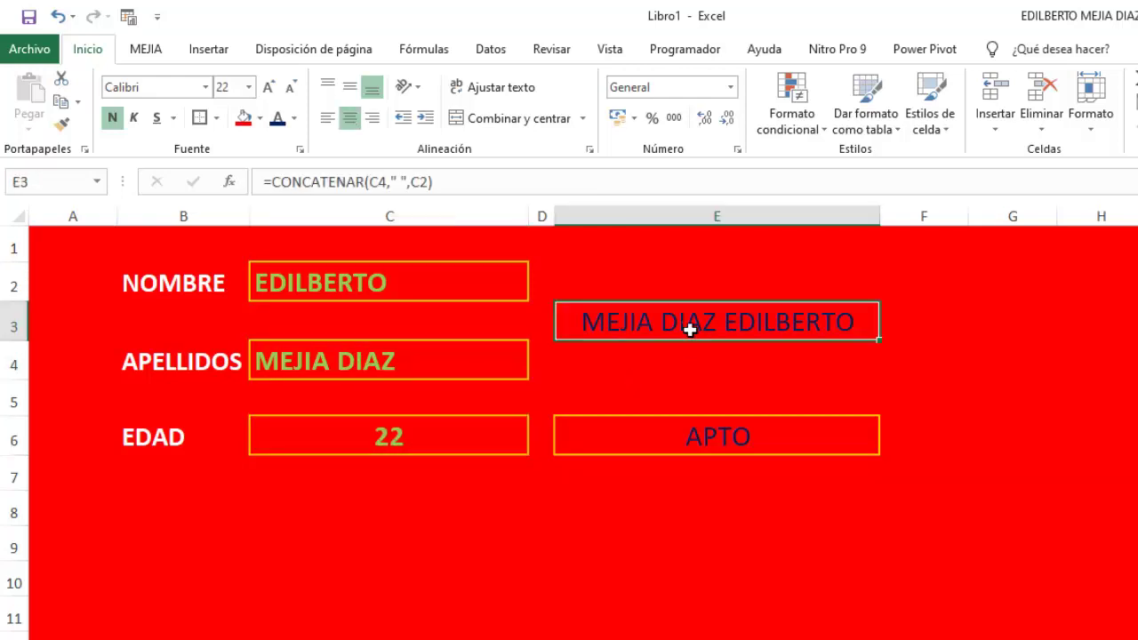
left_click(696, 440)
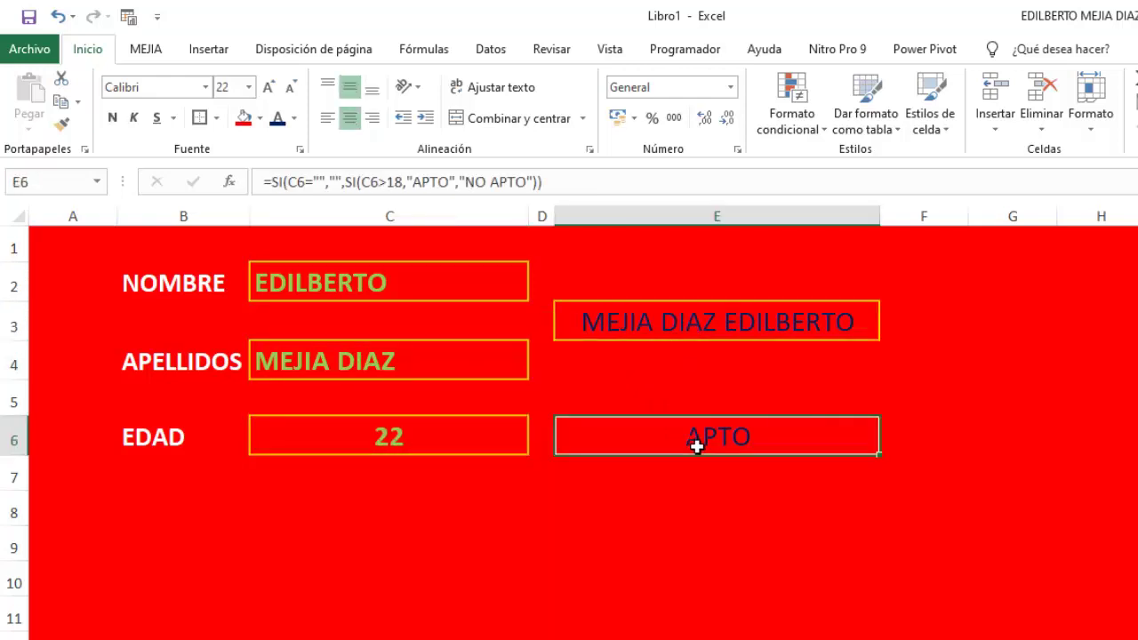
left_click(681, 514)
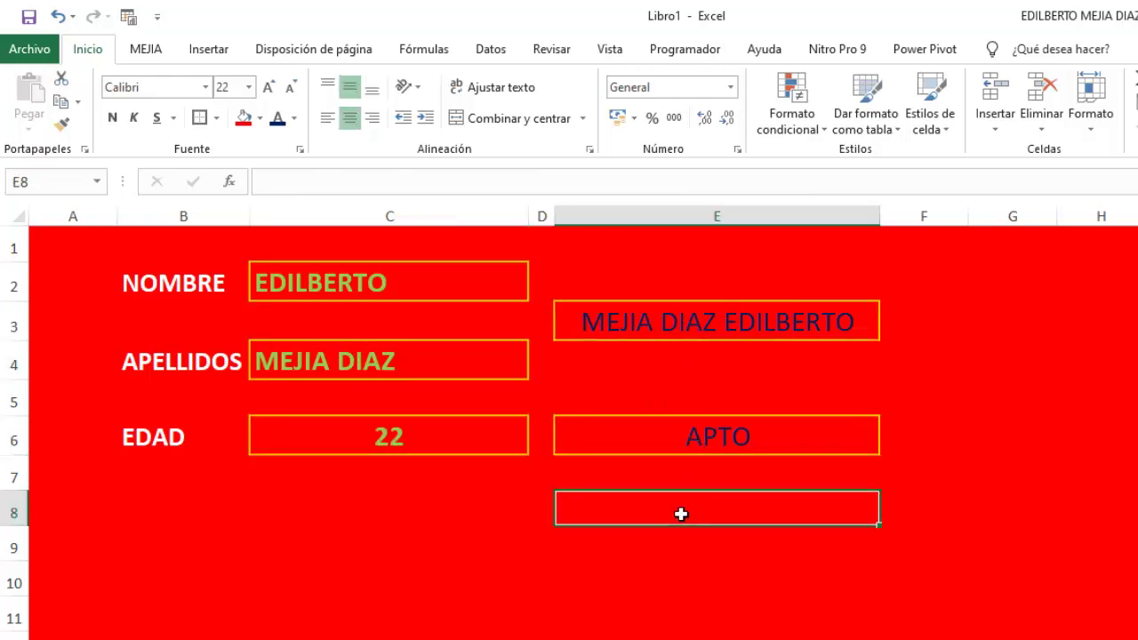
left_click(414, 440)
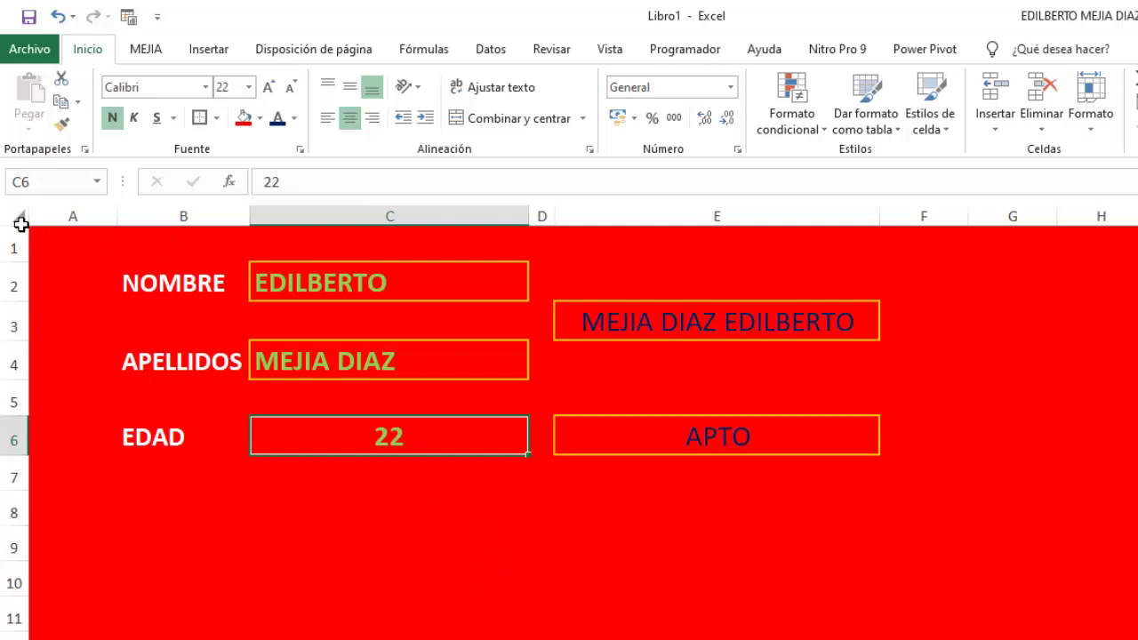
left_click(21, 224)
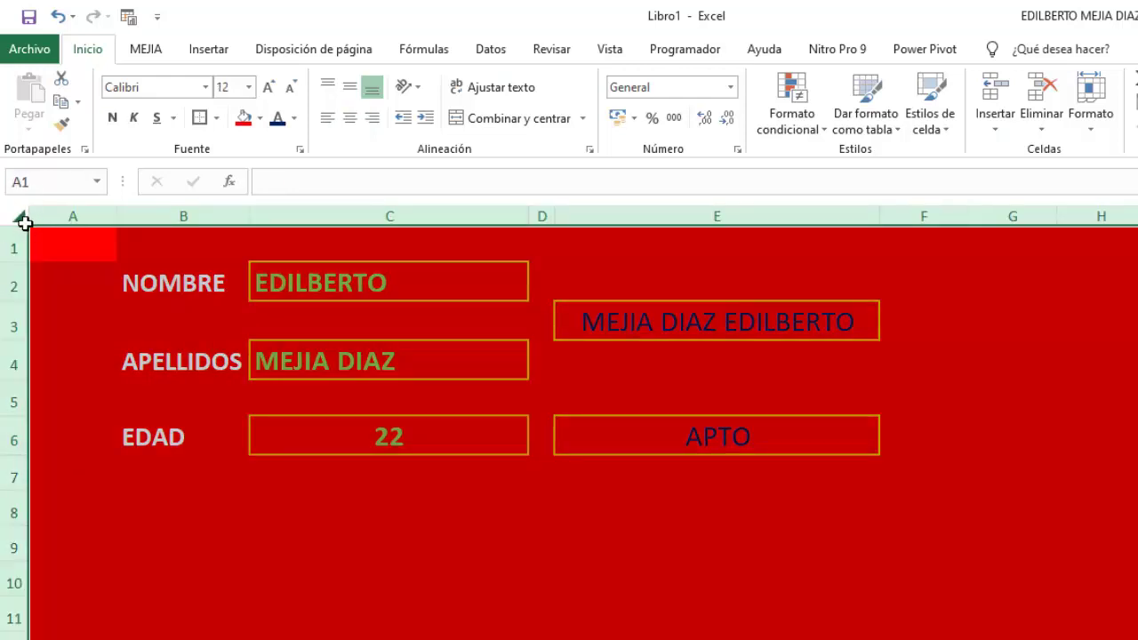
Step: Tick Bloqueada and Oculta under Proteger in Formato de celdas for the whole sheet
right_click(23, 222)
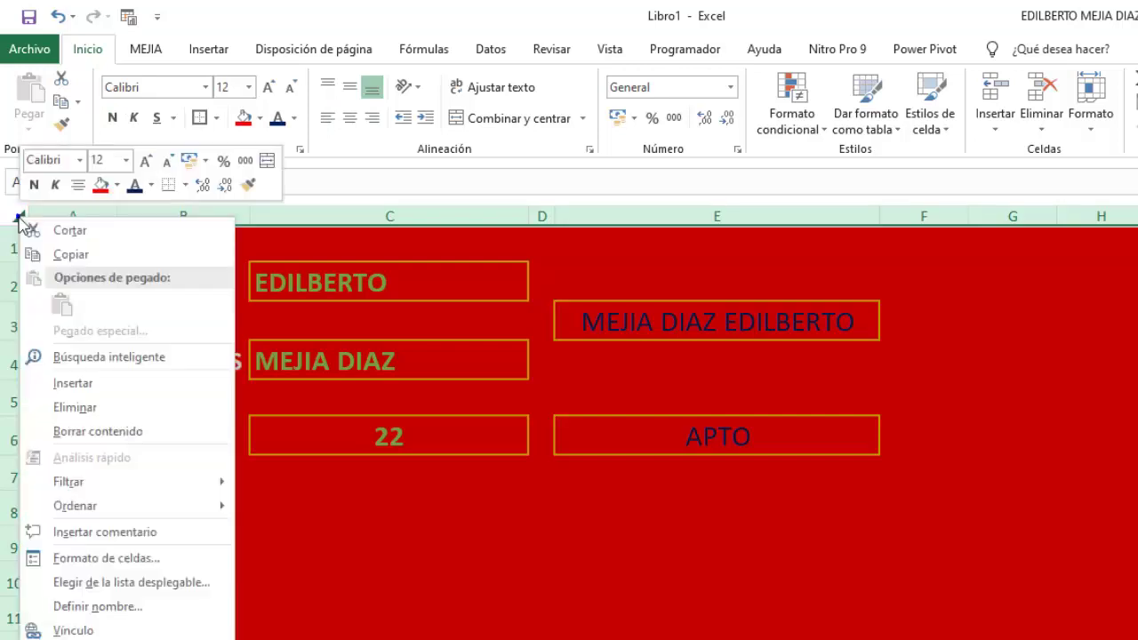
left_click(86, 558)
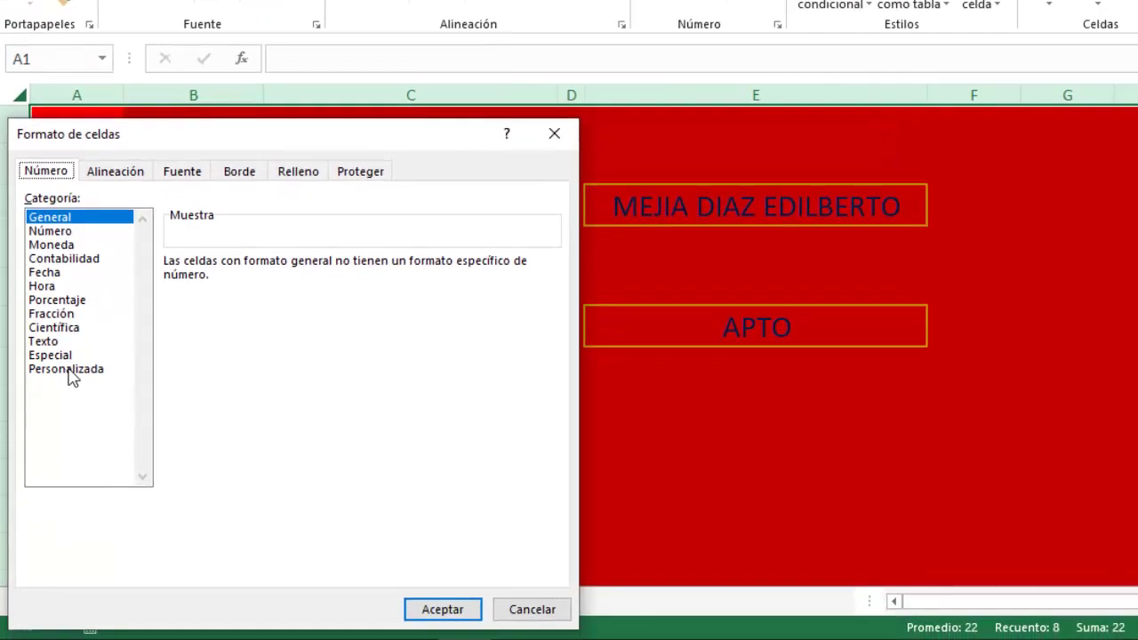
left_click(348, 208)
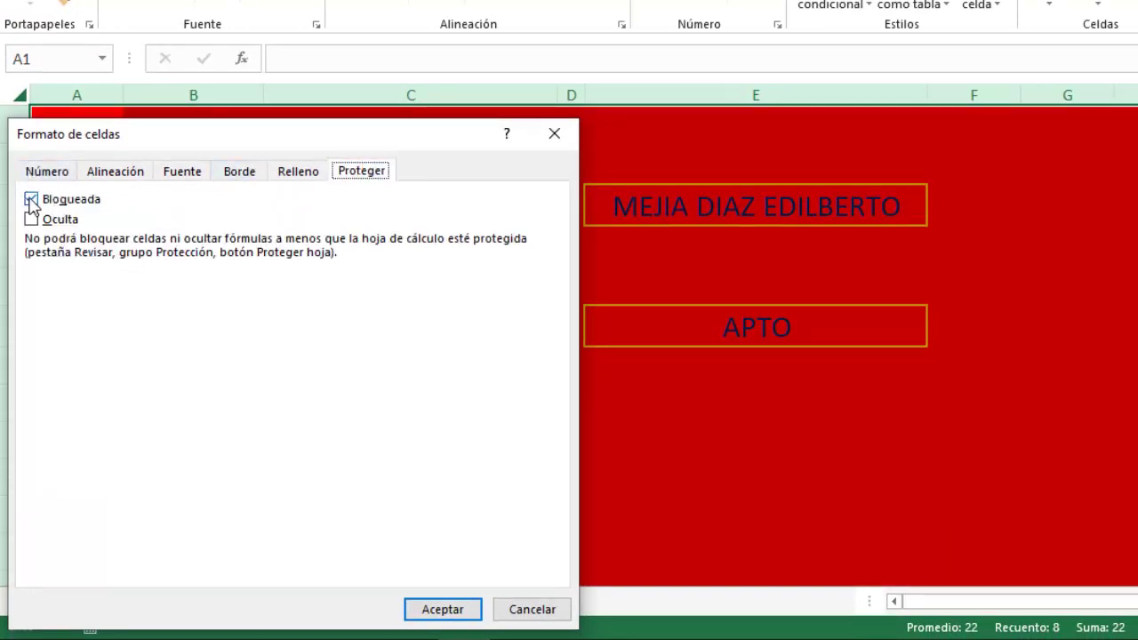
left_click(31, 200)
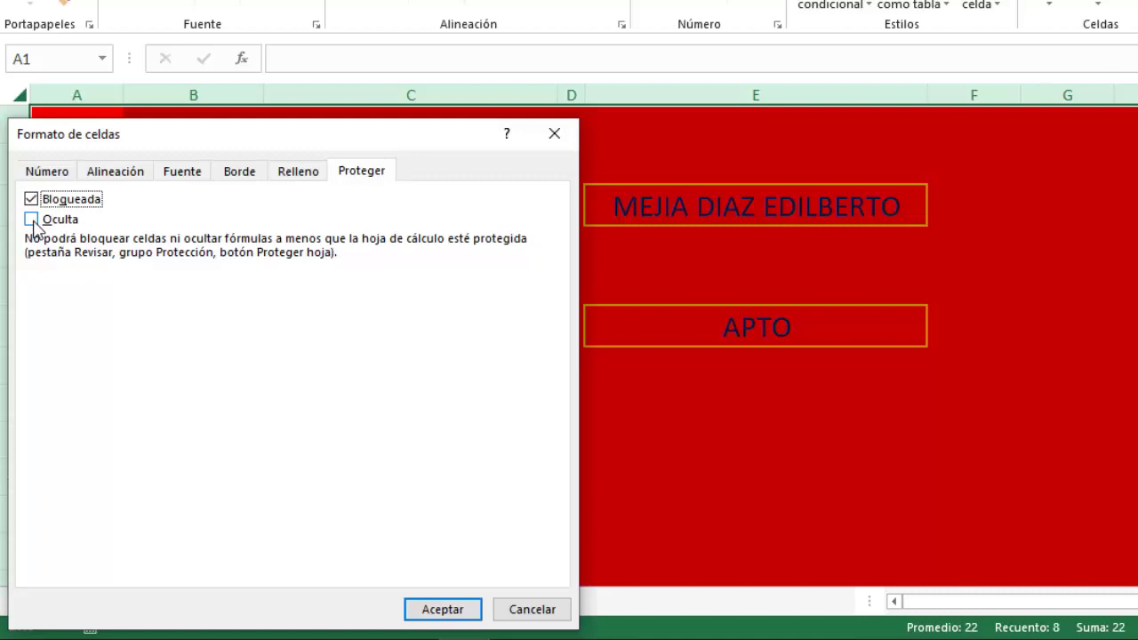
left_click(32, 220)
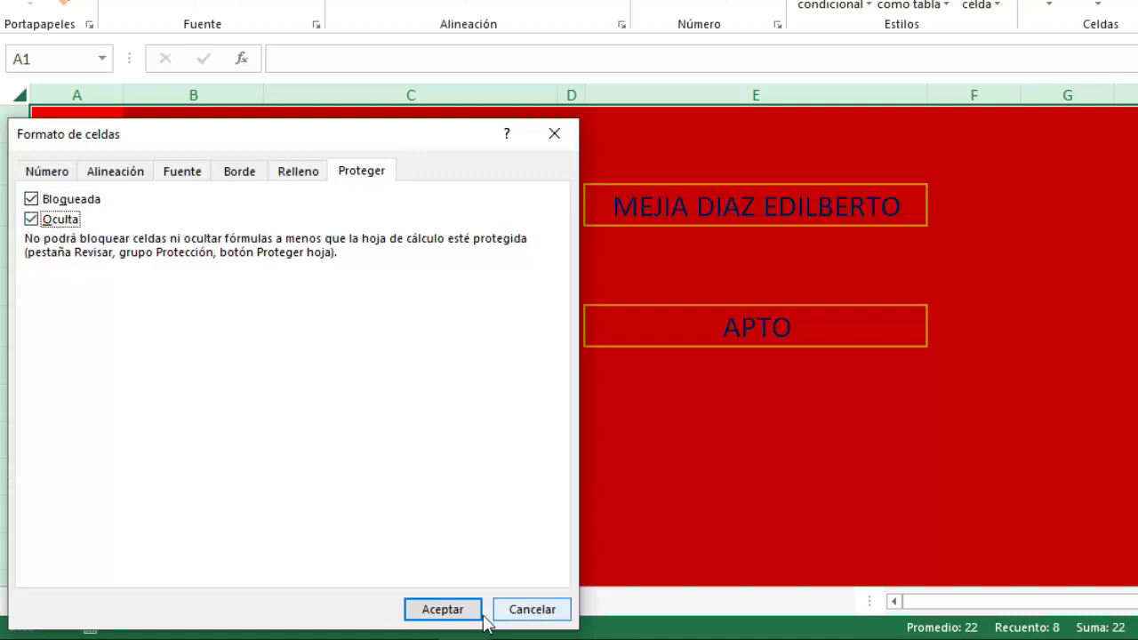
left_click(453, 613)
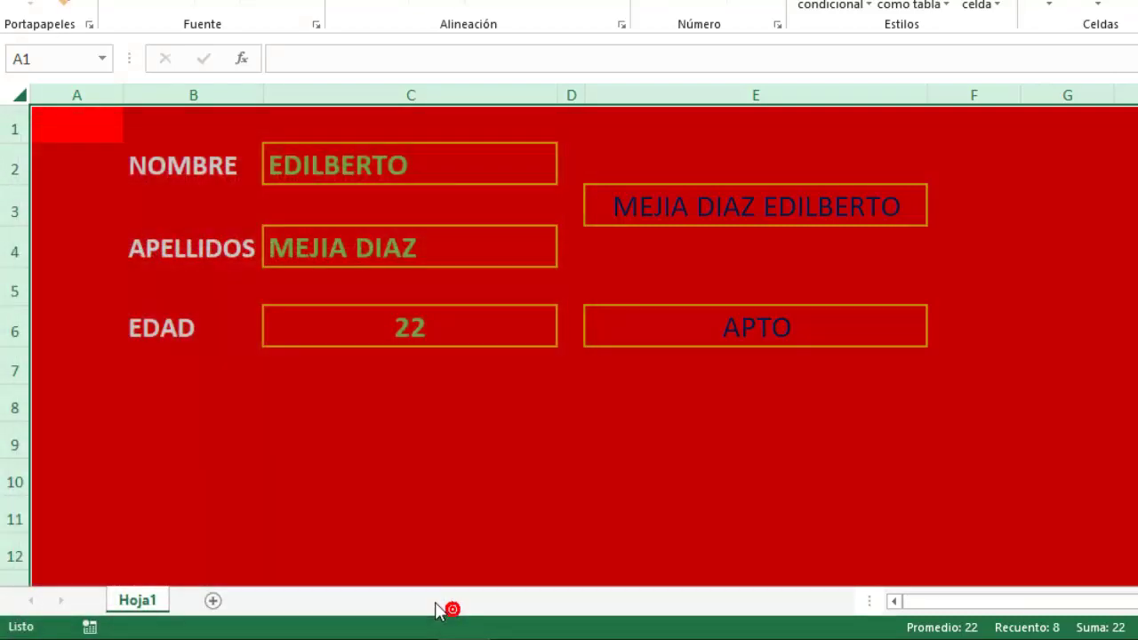
left_click(565, 447)
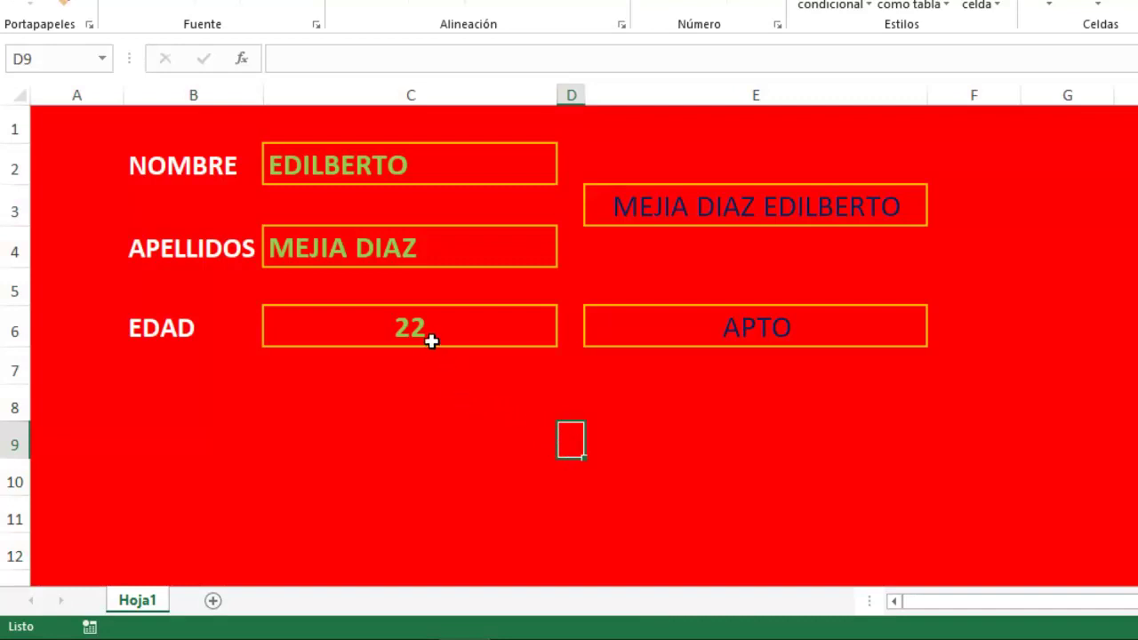
Step: Clear Bloqueada and Oculta for input cells C2, C4 and C6 in Formato de celdas
left_click(431, 340)
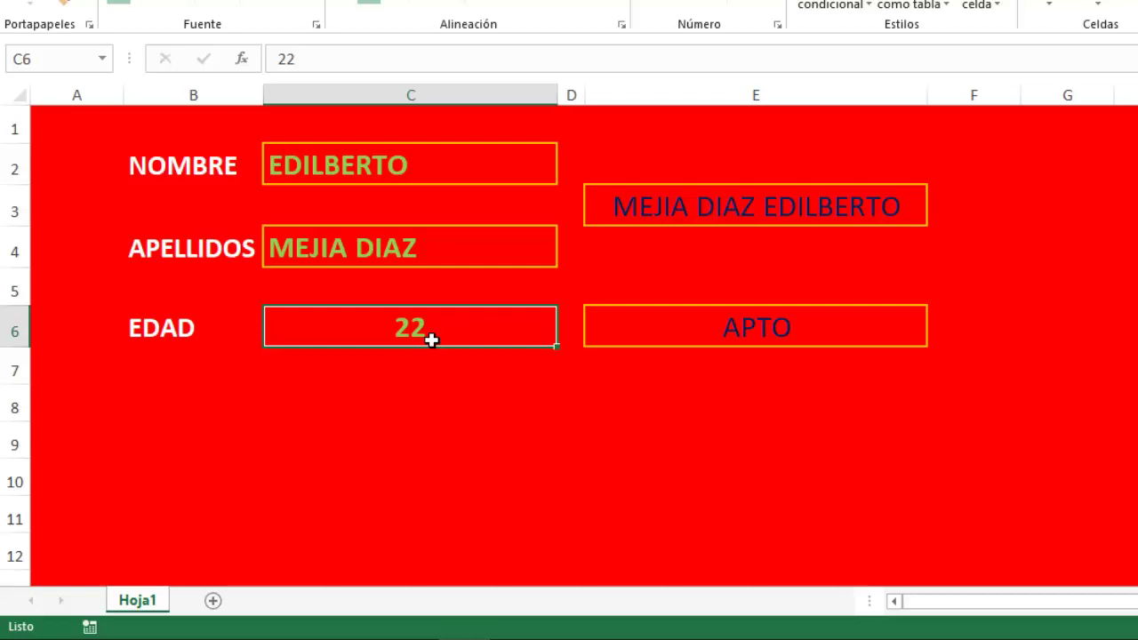
left_click(407, 259, "ctrl")
left_click(401, 182, "ctrl")
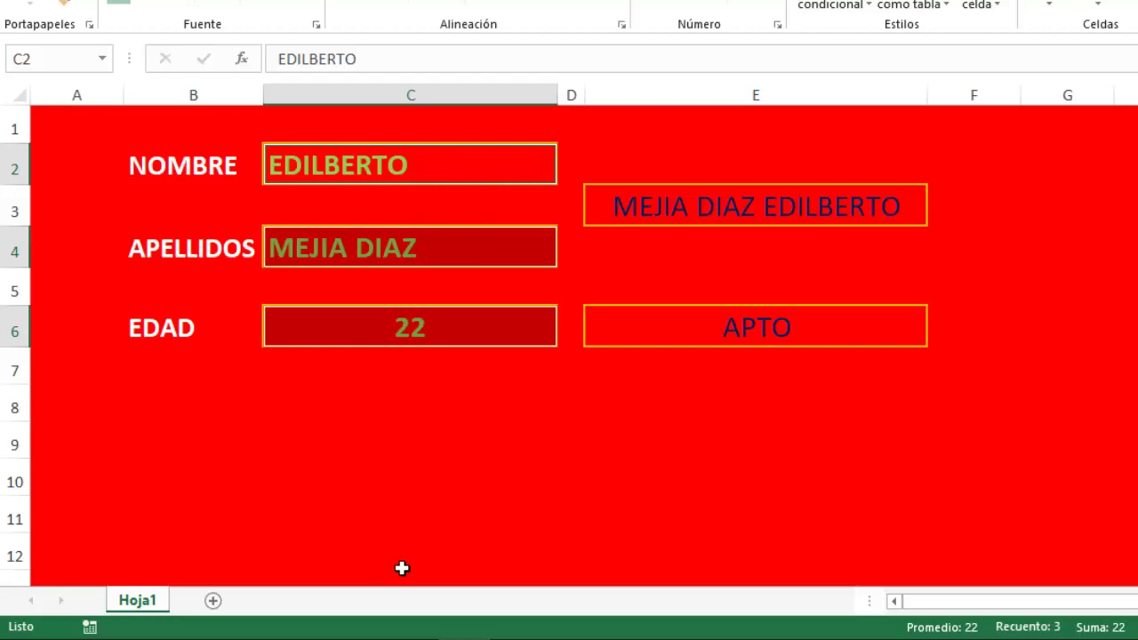
right_click(421, 169)
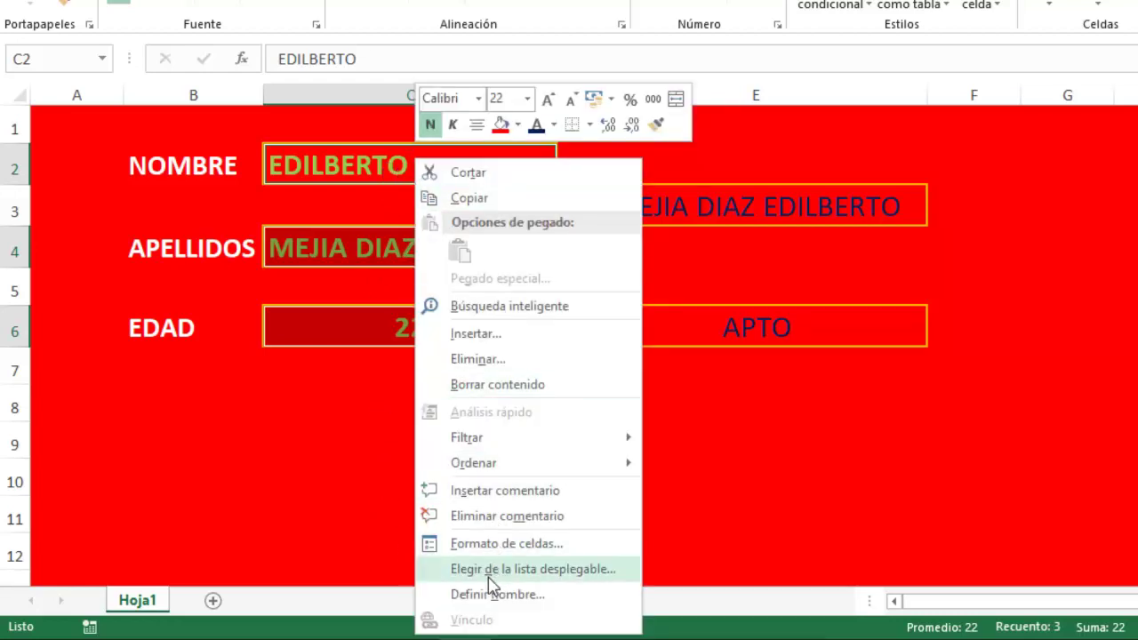
left_click(489, 547)
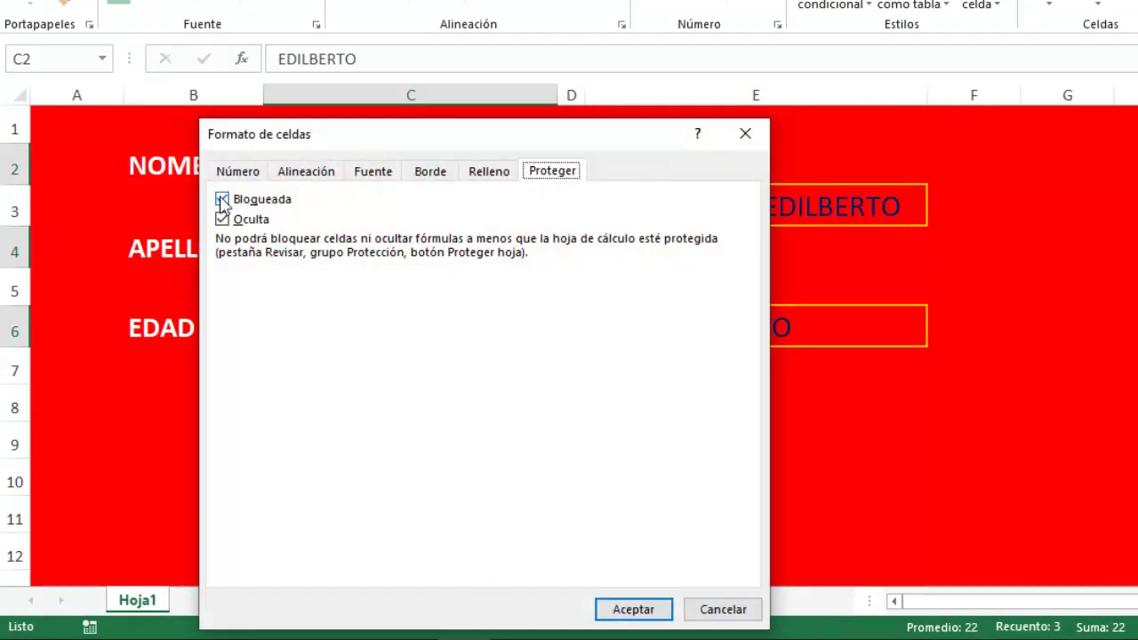
left_click(222, 200)
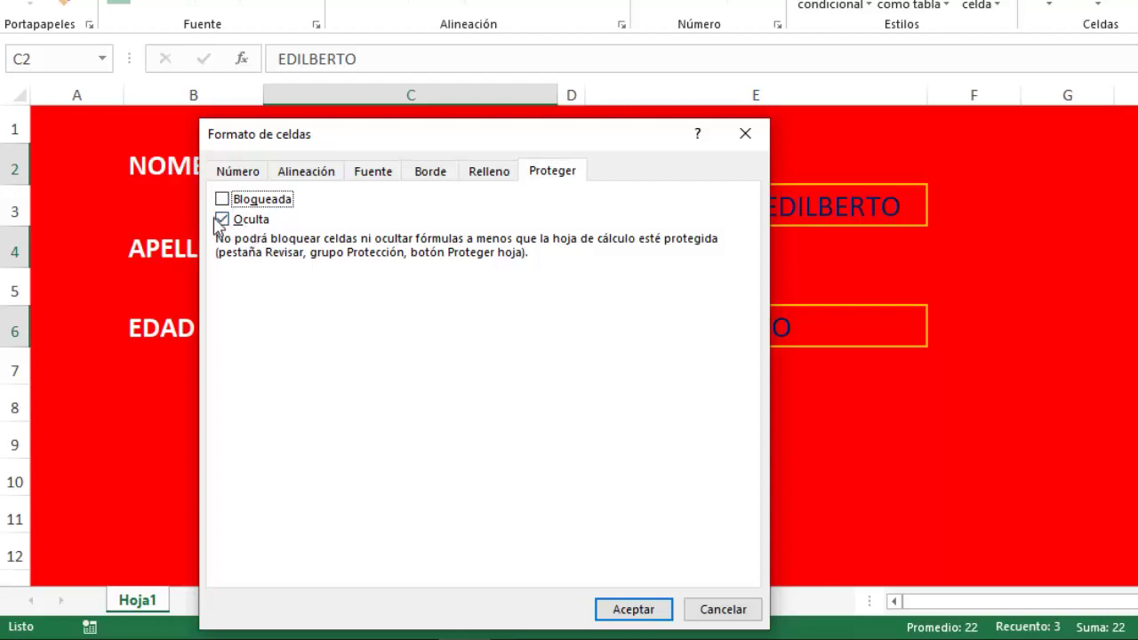
left_click(223, 219)
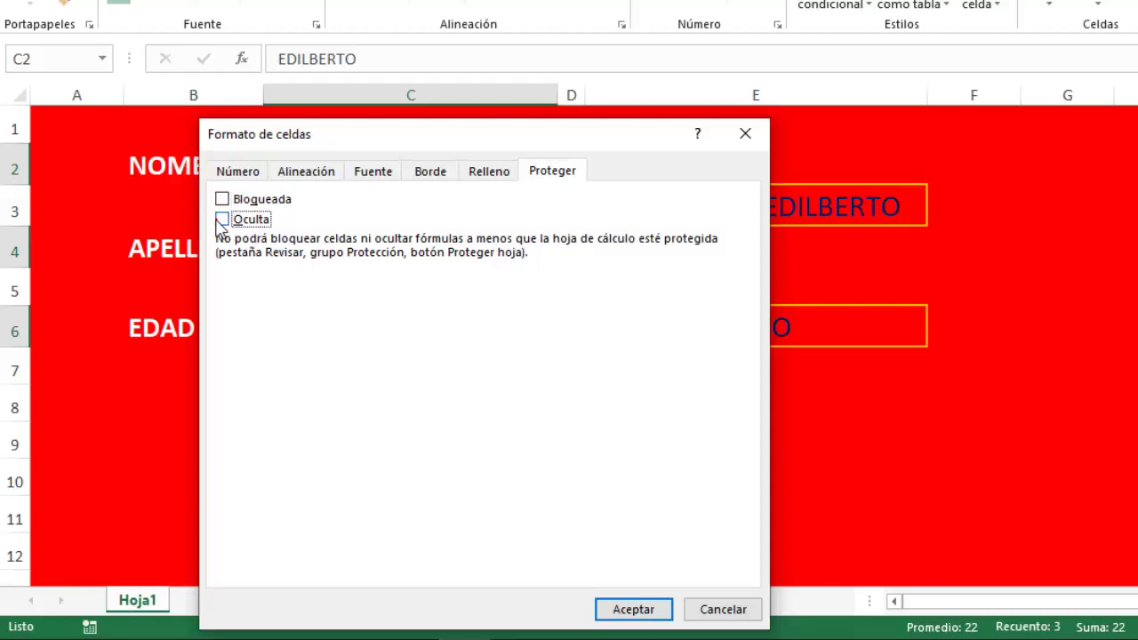
left_click(635, 610)
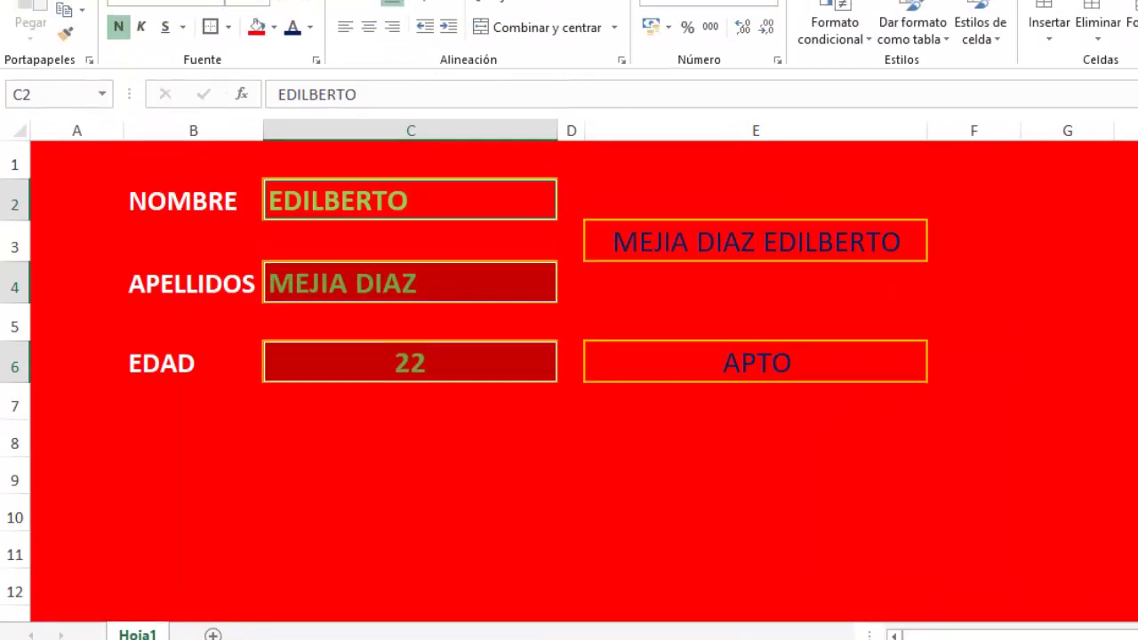
Step: Protect the form sheet with a password, then test typing in a locked cell to trigger the warning
left_click(582, 53)
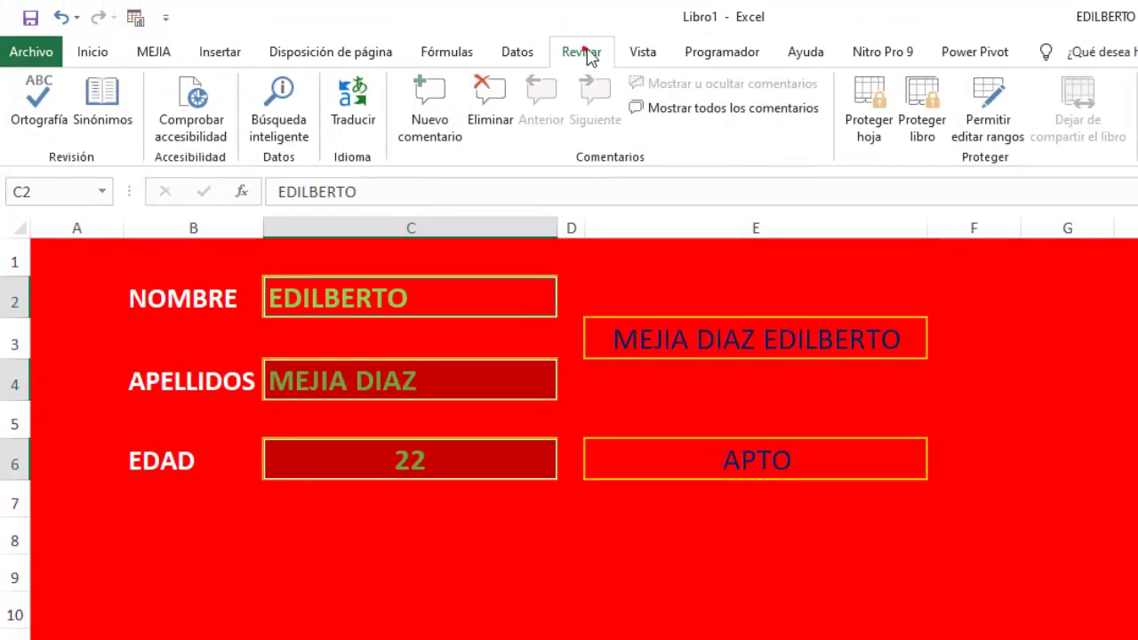
left_click(868, 102)
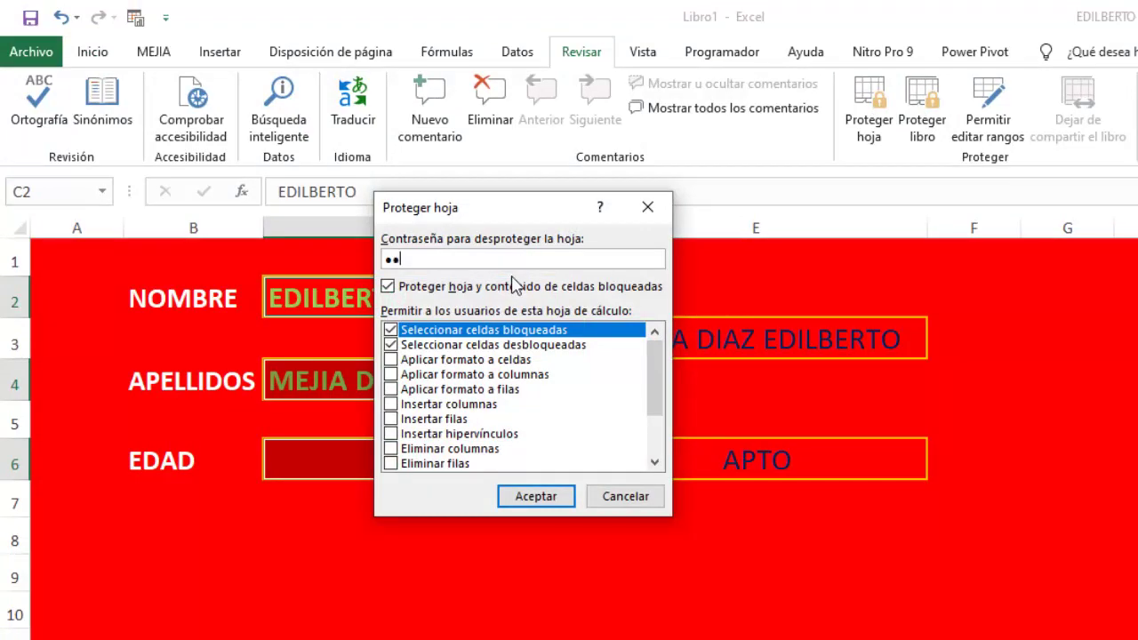
left_click(533, 496)
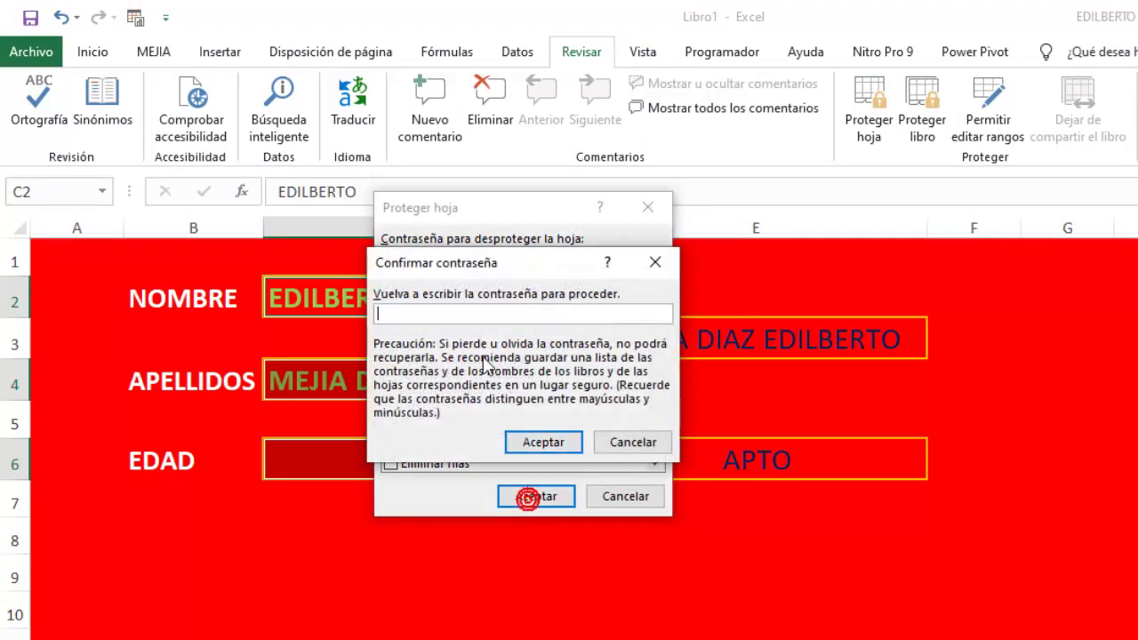
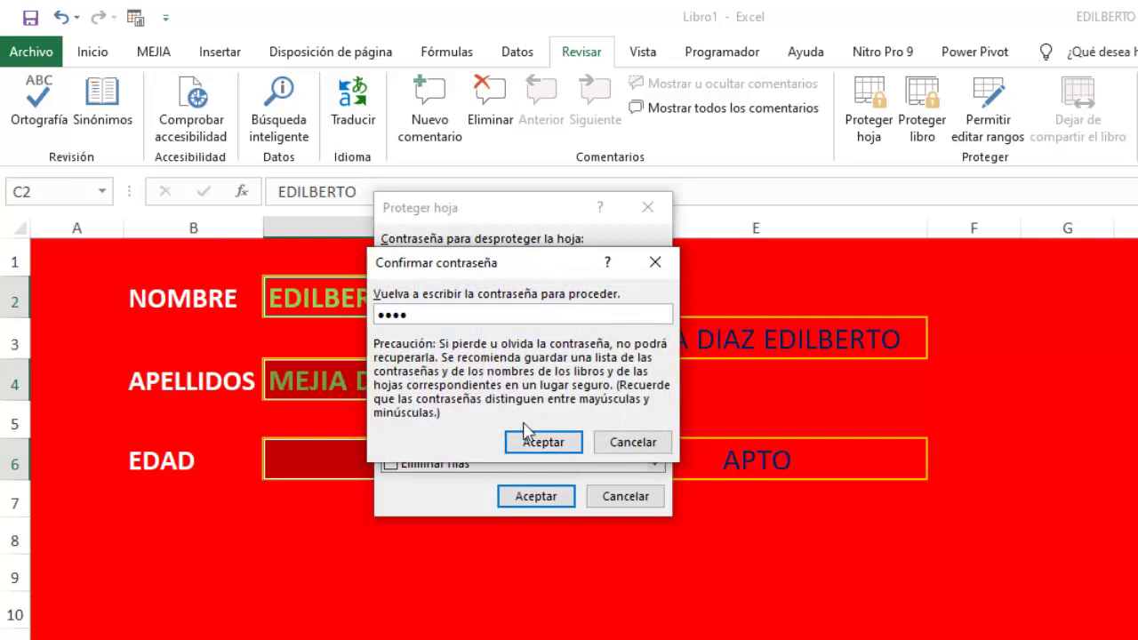
left_click(531, 439)
left_click(553, 570)
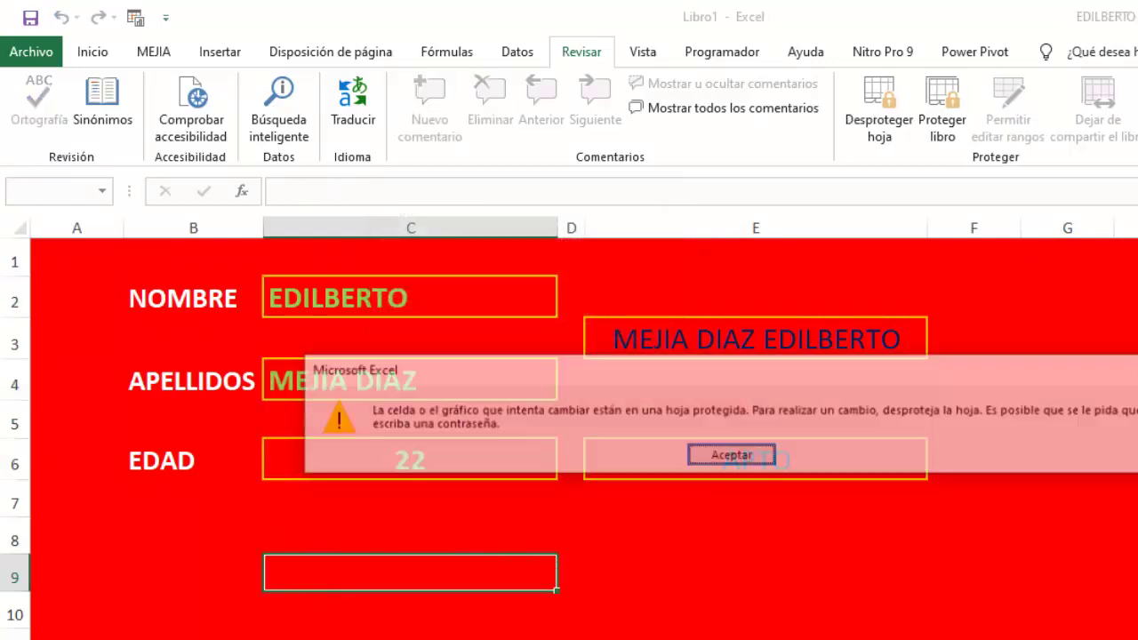
type("a")
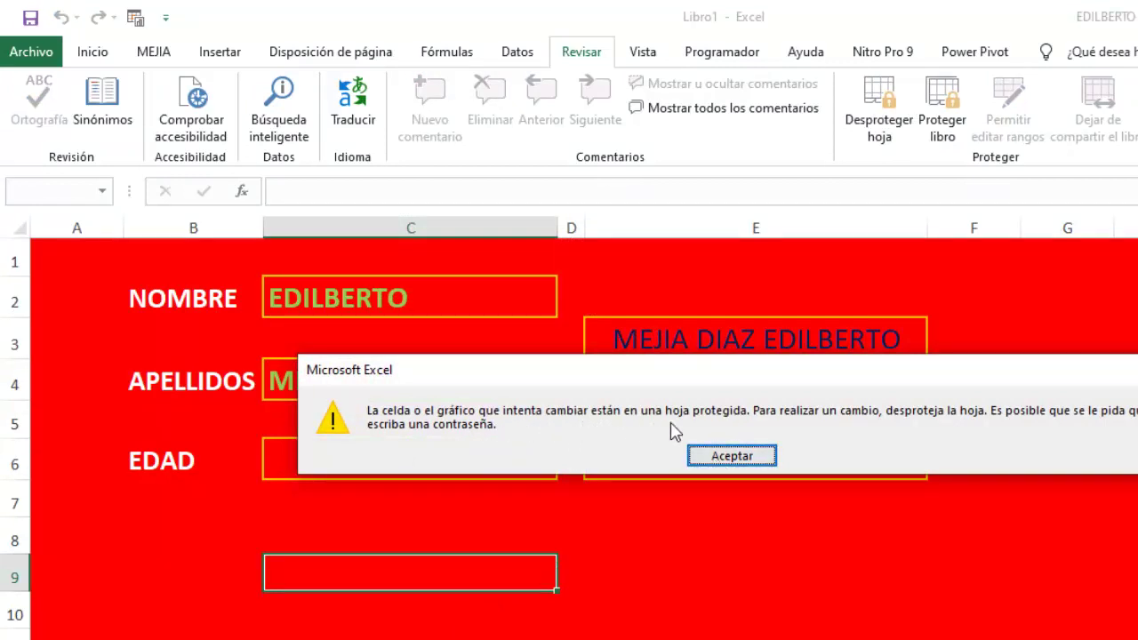
Step: Dismiss the warning and confirm the formulas in E6 and E3 are hidden
left_click(740, 457)
left_click(720, 535)
left_click(734, 461)
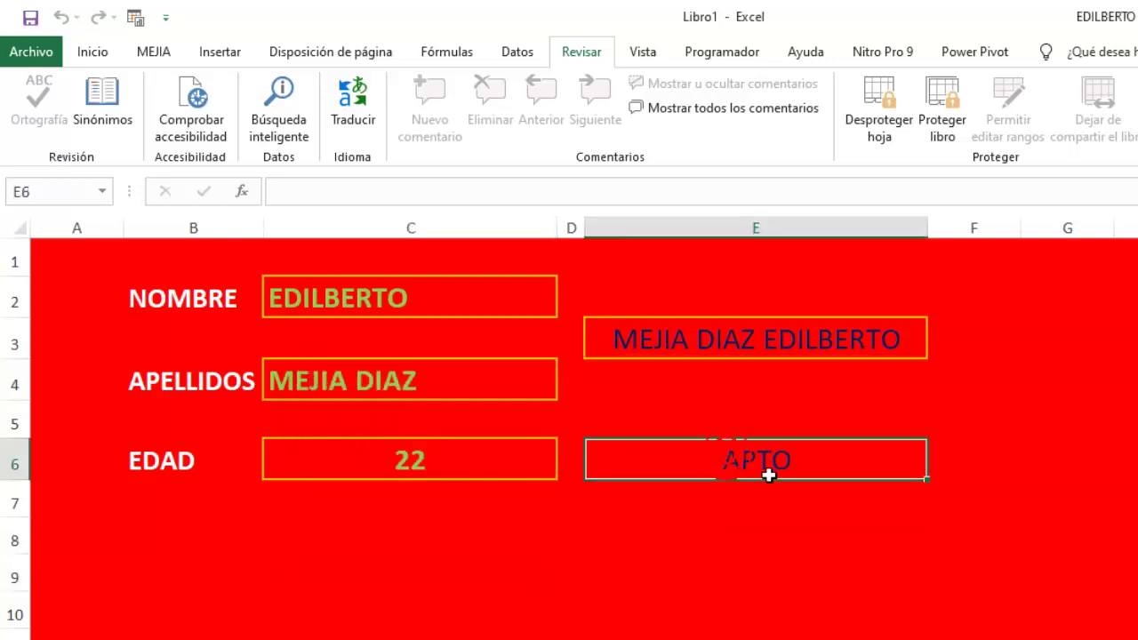
left_click(732, 343)
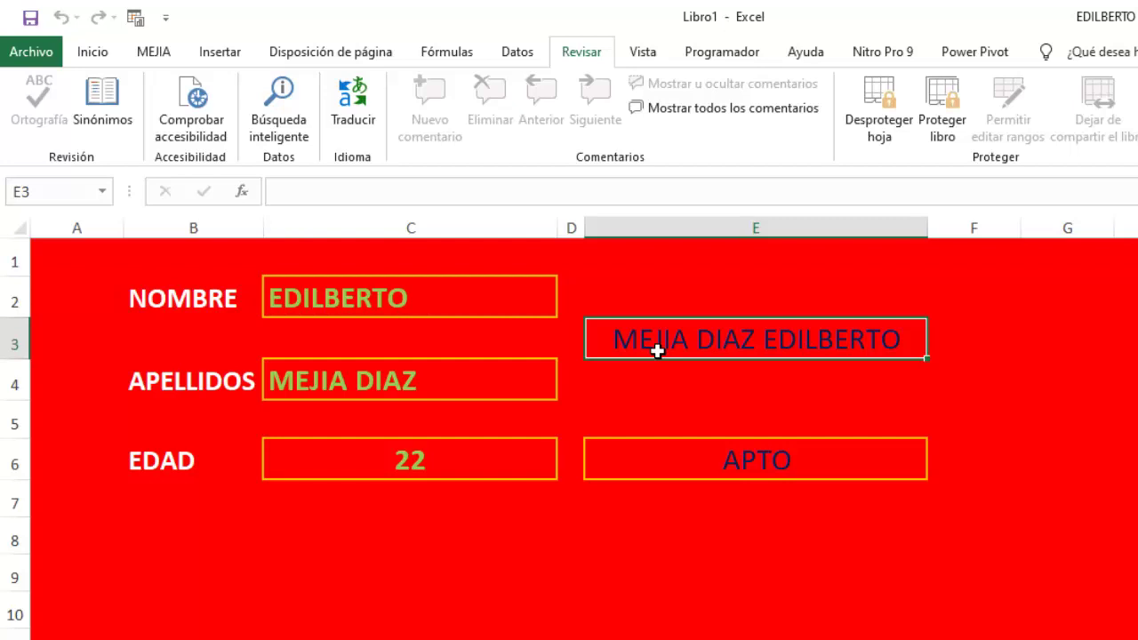
Step: Enter LLL as the name in C2 and 15 as the age in the unlocked input cells
left_click(420, 308)
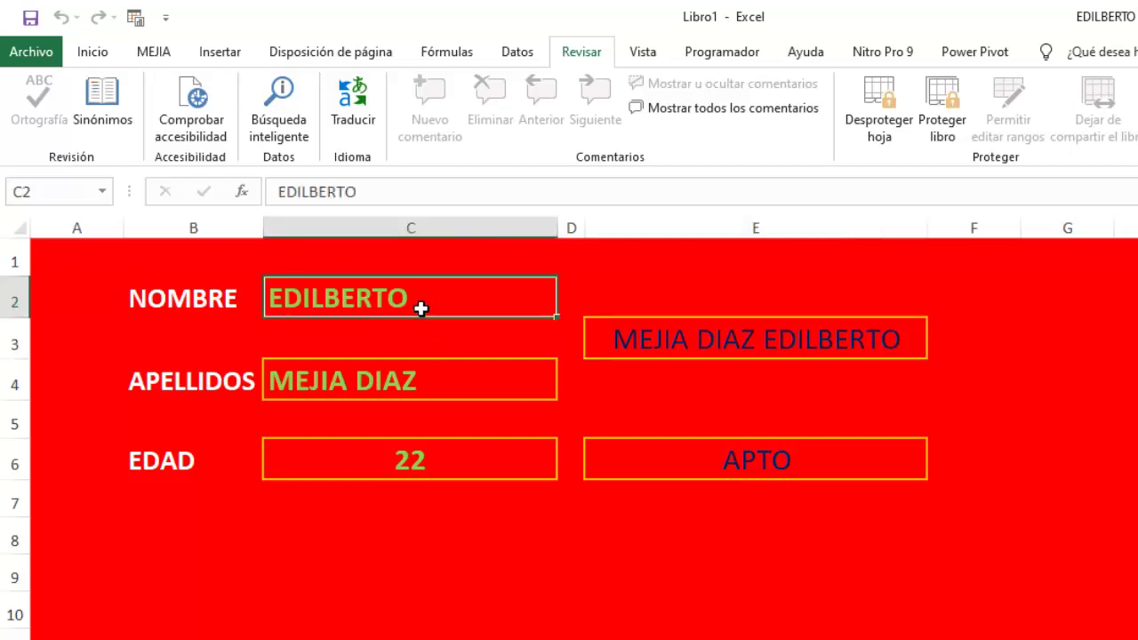
type("L")
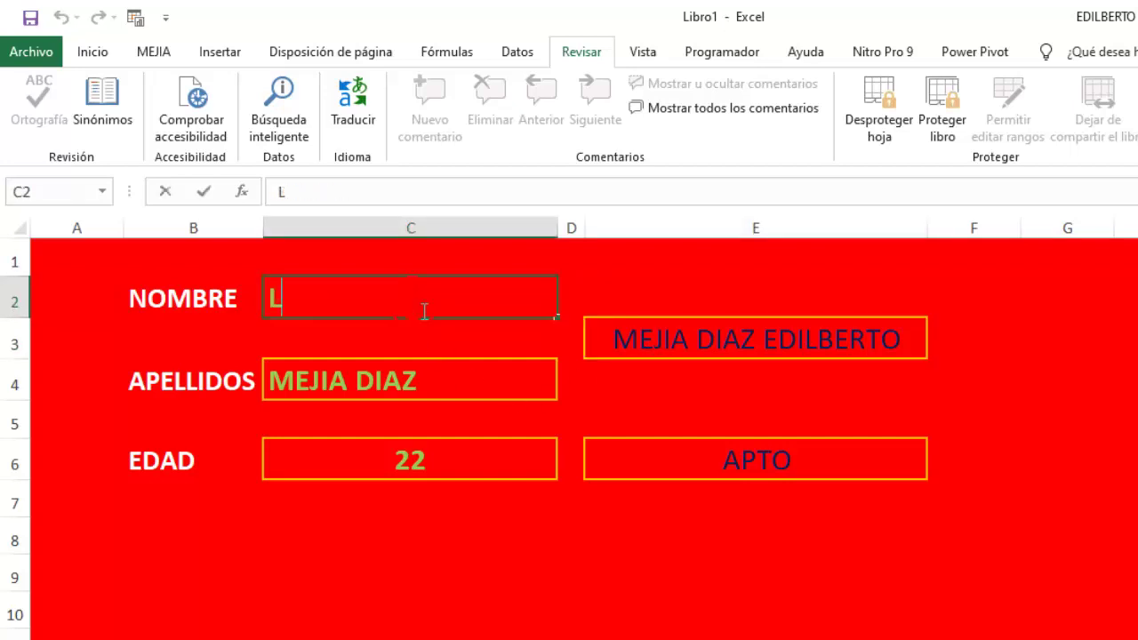
type("LL")
key("Return")
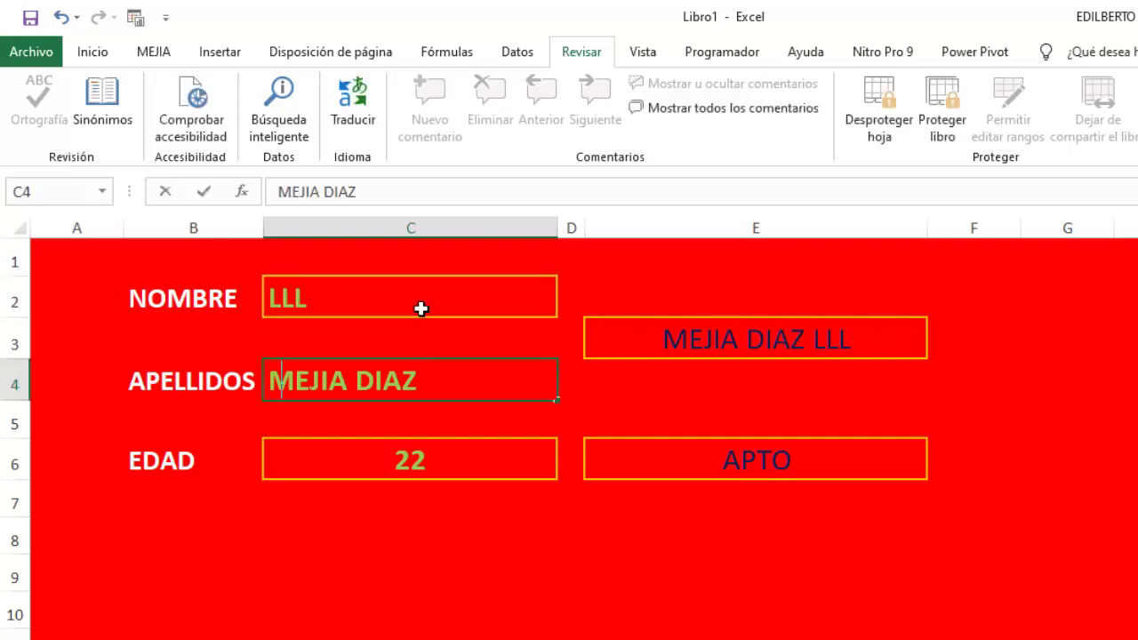
type("LLL")
key("Return")
type("1")
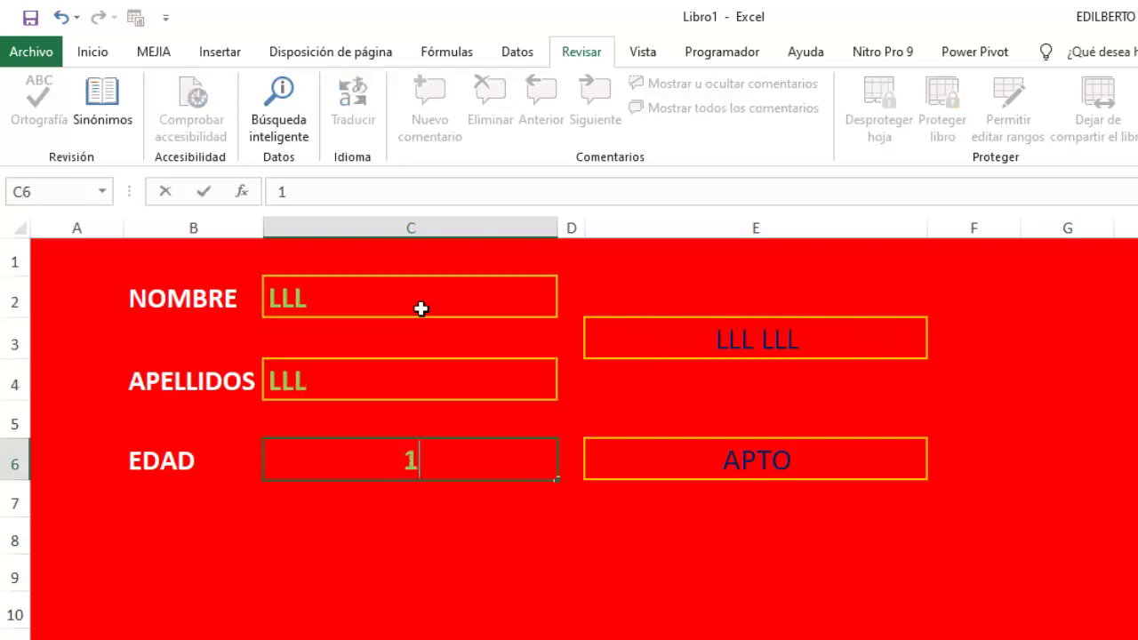
type("5")
key("Return")
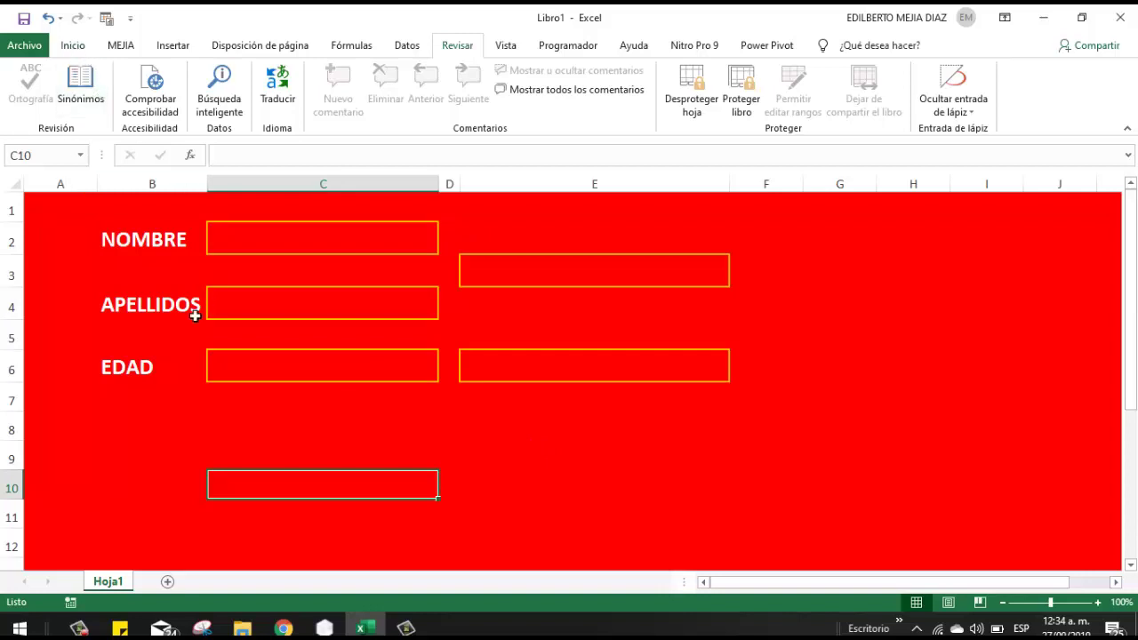
Step: Try editing the locked B8 label and dismiss the protected-sheet warning
left_click(155, 423)
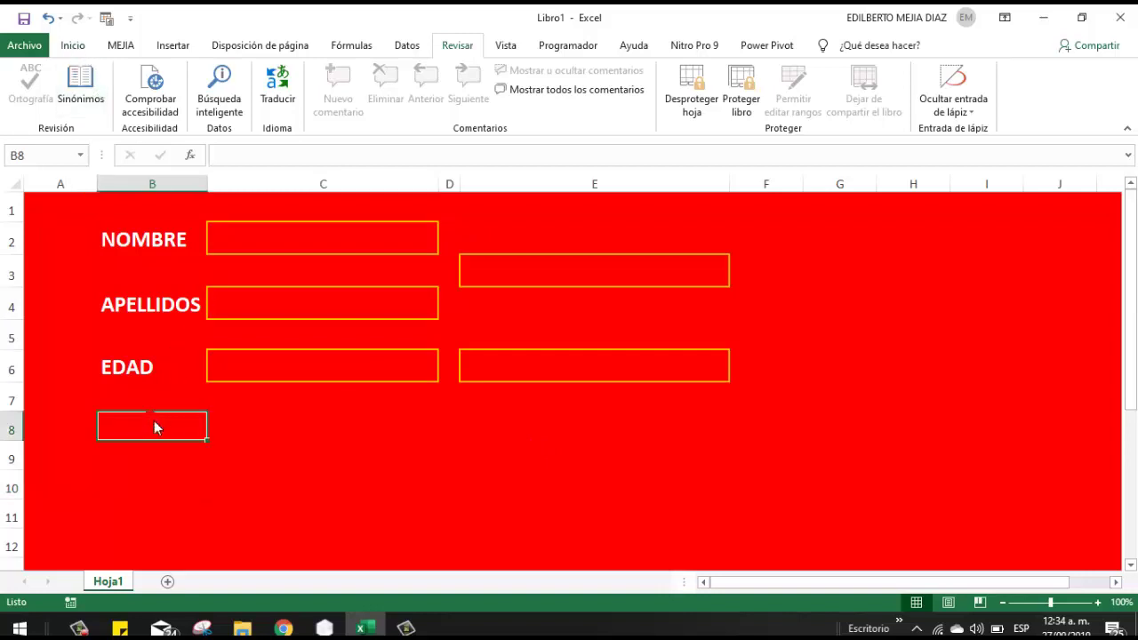
double_click(155, 428)
left_click(560, 366)
Step: Unprotect the sheet with its password and select B8 for the new row
left_click(690, 98)
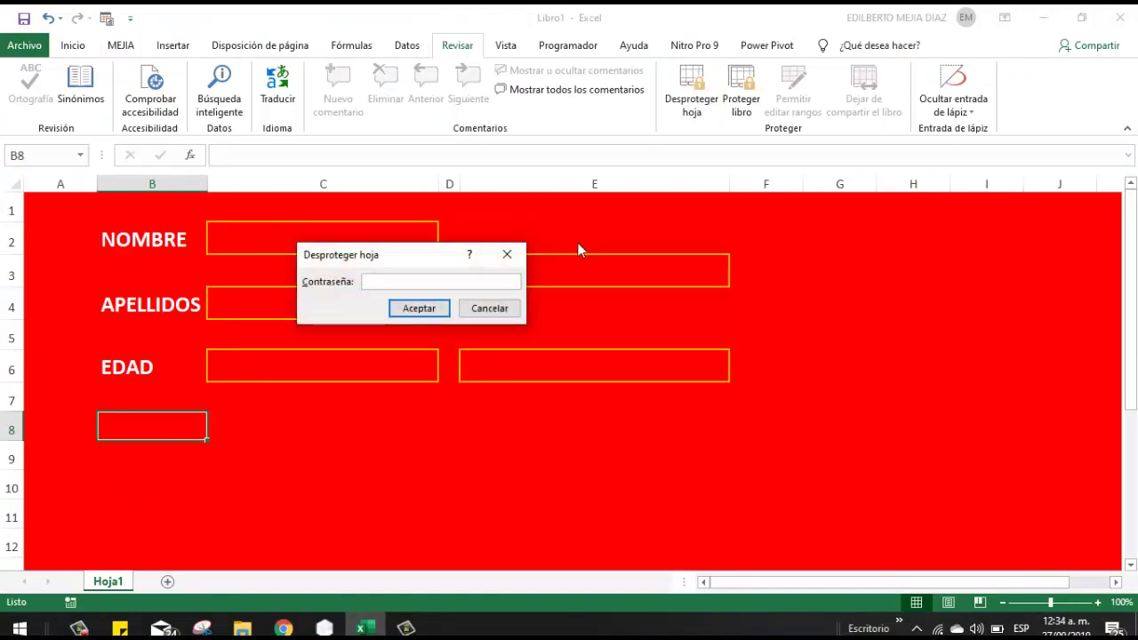
left_click(414, 308)
left_click(181, 479)
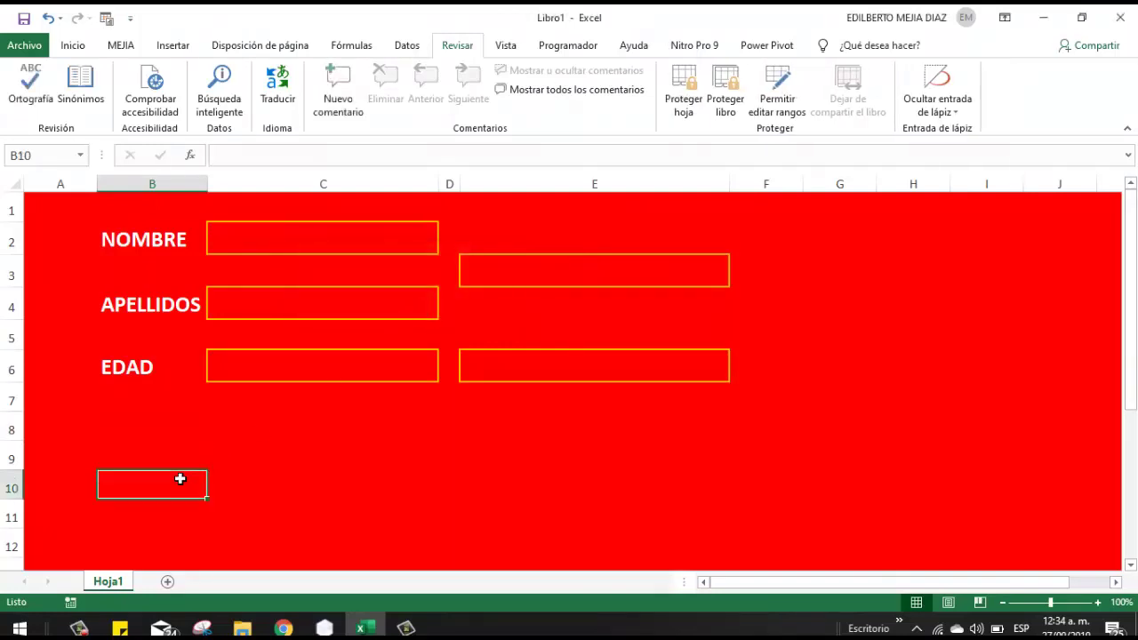
left_click(134, 377)
left_click(154, 422)
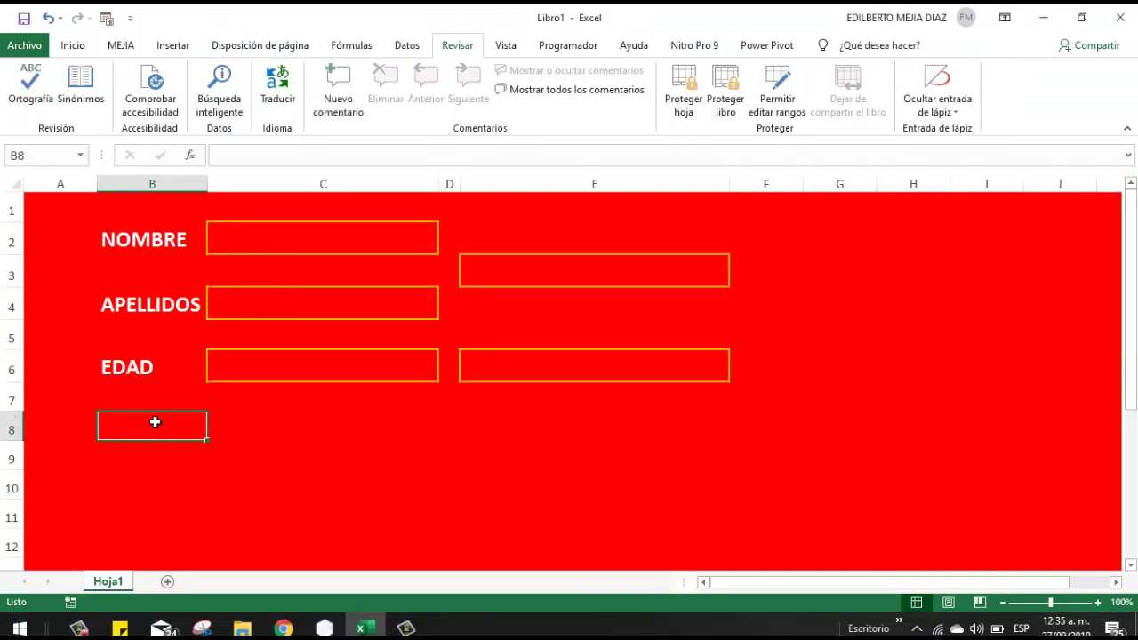
Step: Copy the EDAD label and input box B6:C6 into row 8 and relabel it CIUDAD
left_click_drag(139, 377, 278, 380)
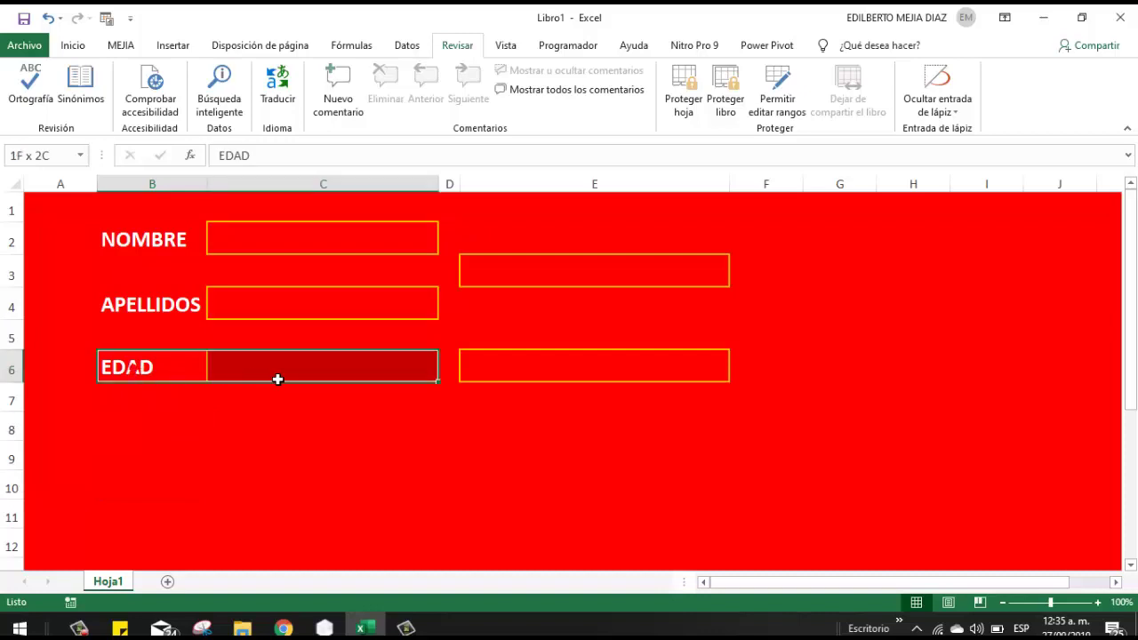
key("ctrl+c")
left_click(140, 431)
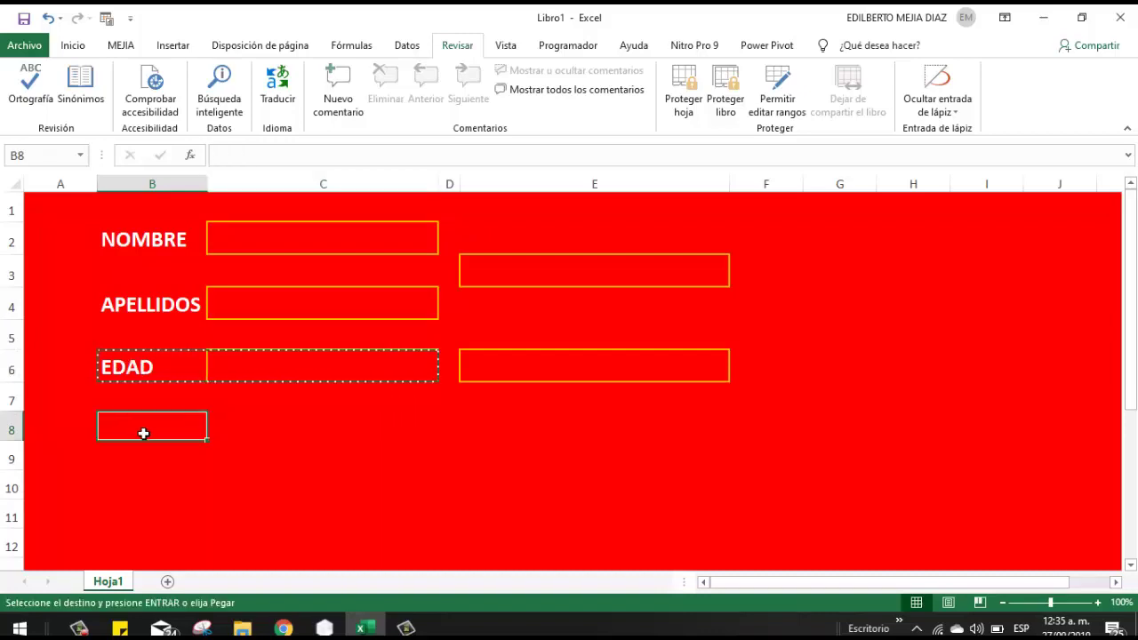
key("ctrl+v")
left_click(158, 437)
type("CIUDA")
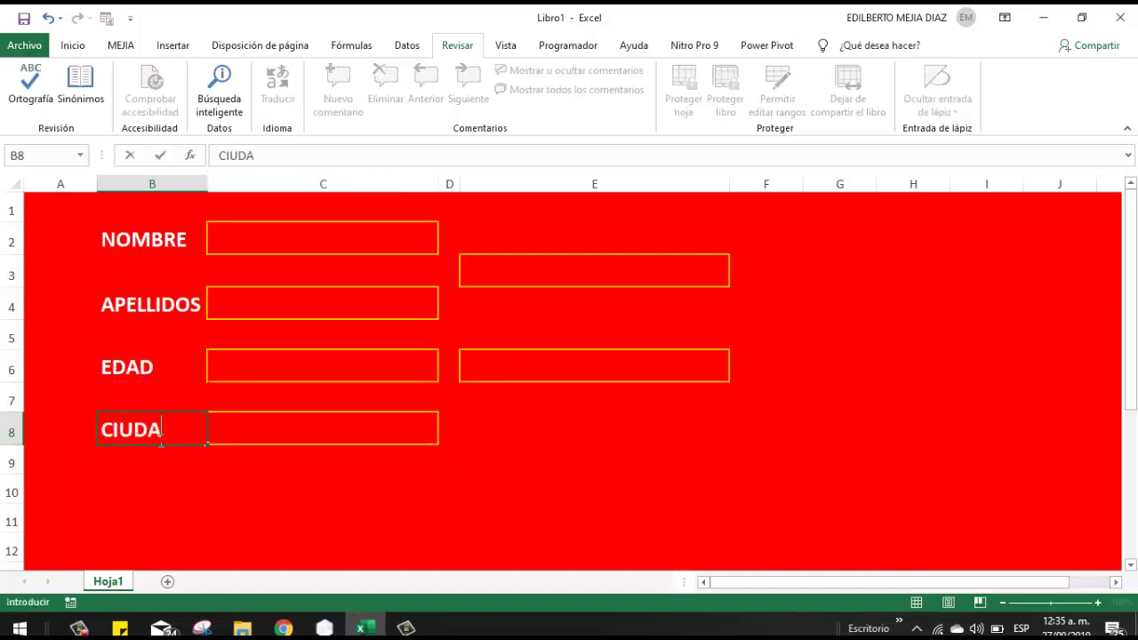
type("D")
left_click(216, 469)
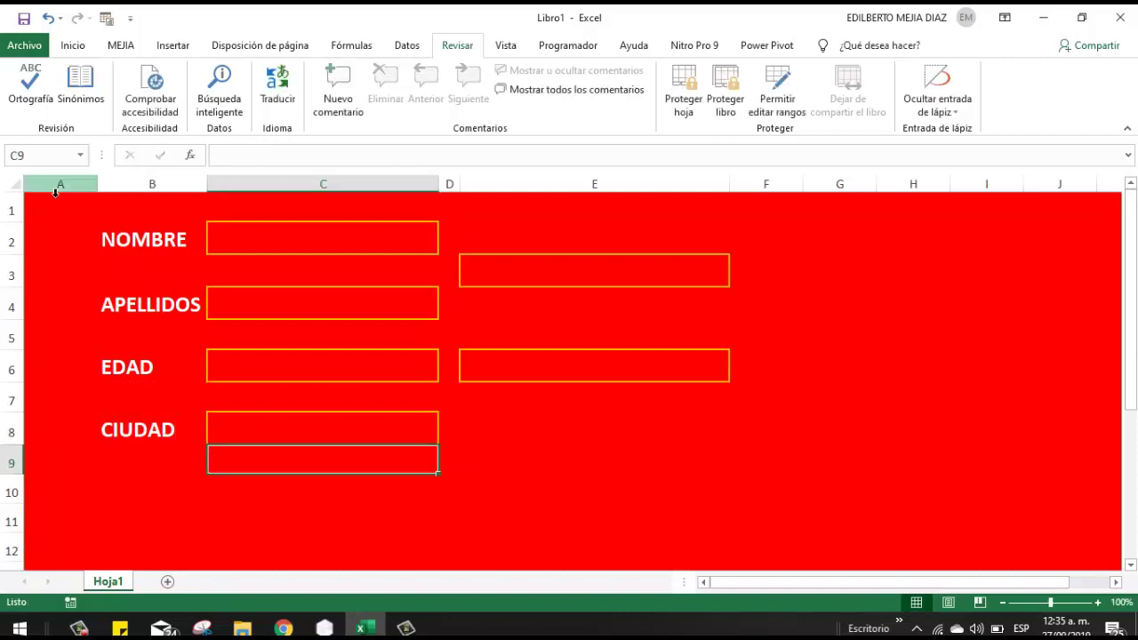
left_click(23, 187)
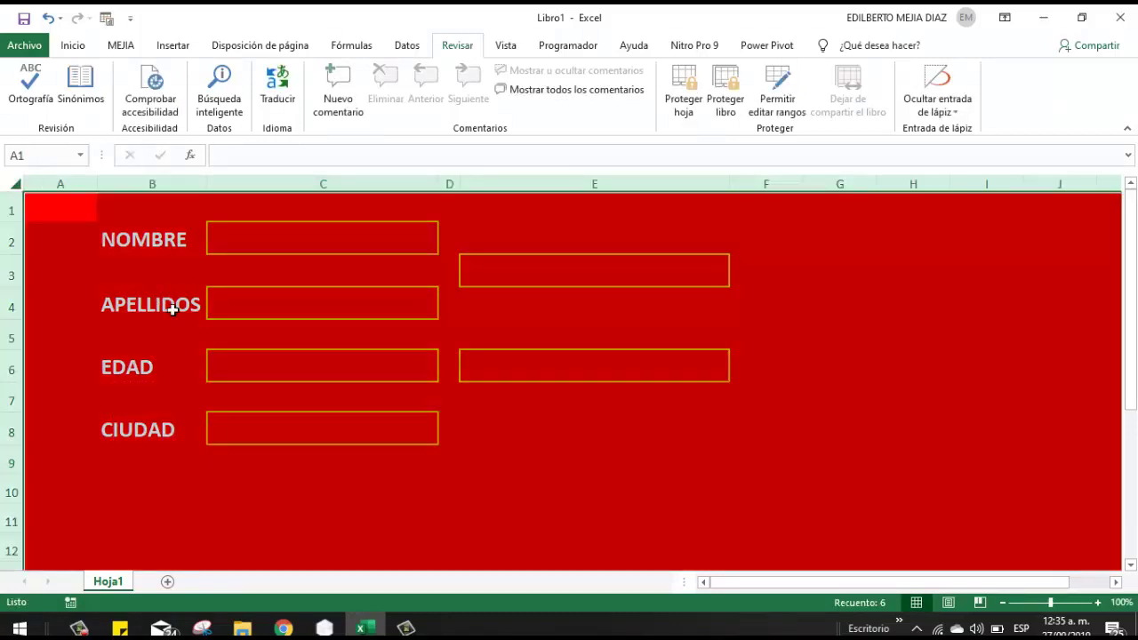
left_click(299, 485)
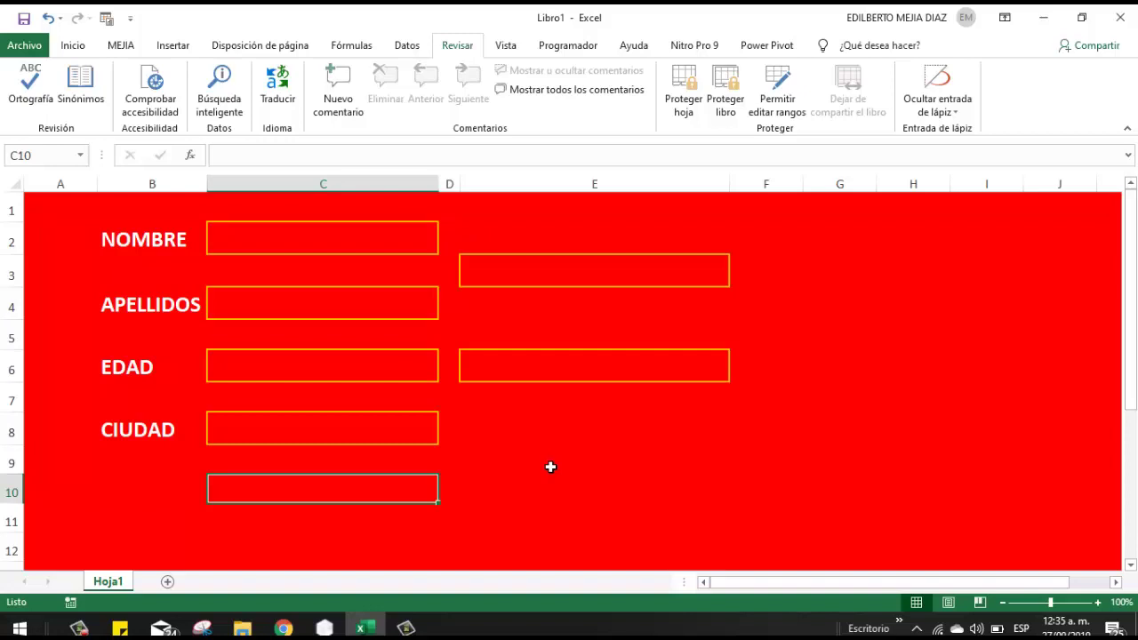
Step: Check the E6 age formula, then switch to the YouTube playlists page in Chrome
left_click(565, 368)
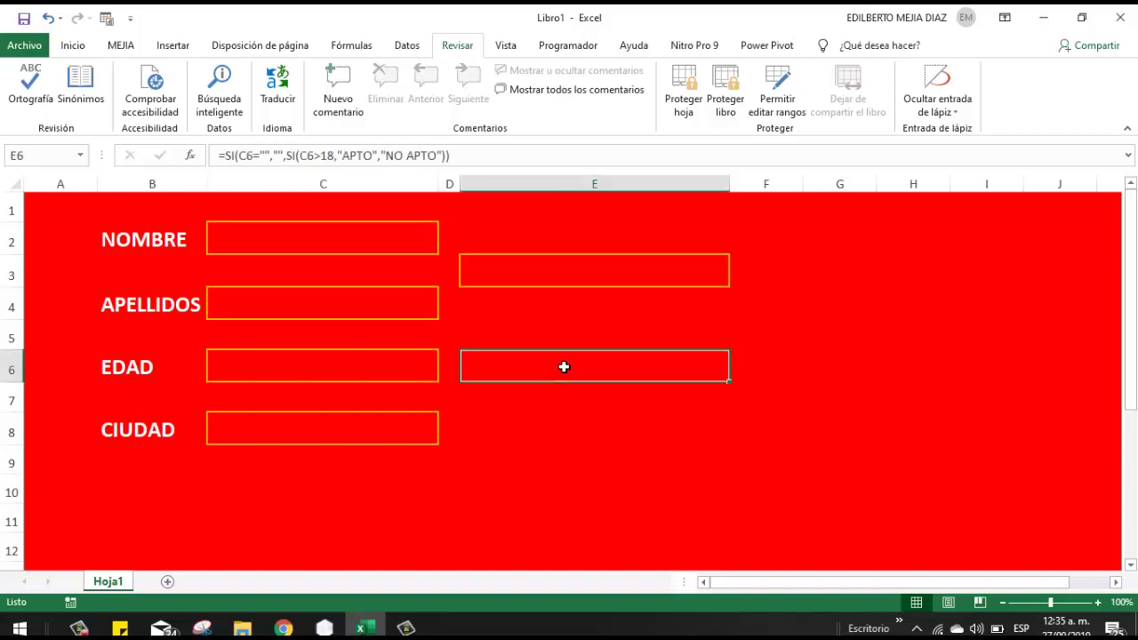
left_click(610, 457)
left_click(282, 628)
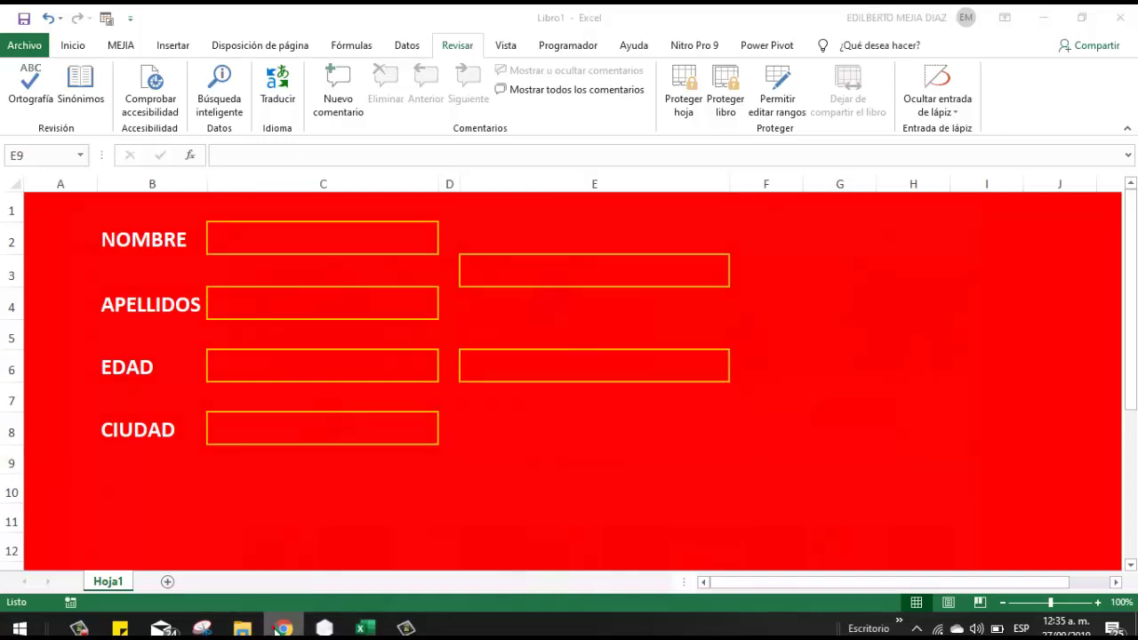